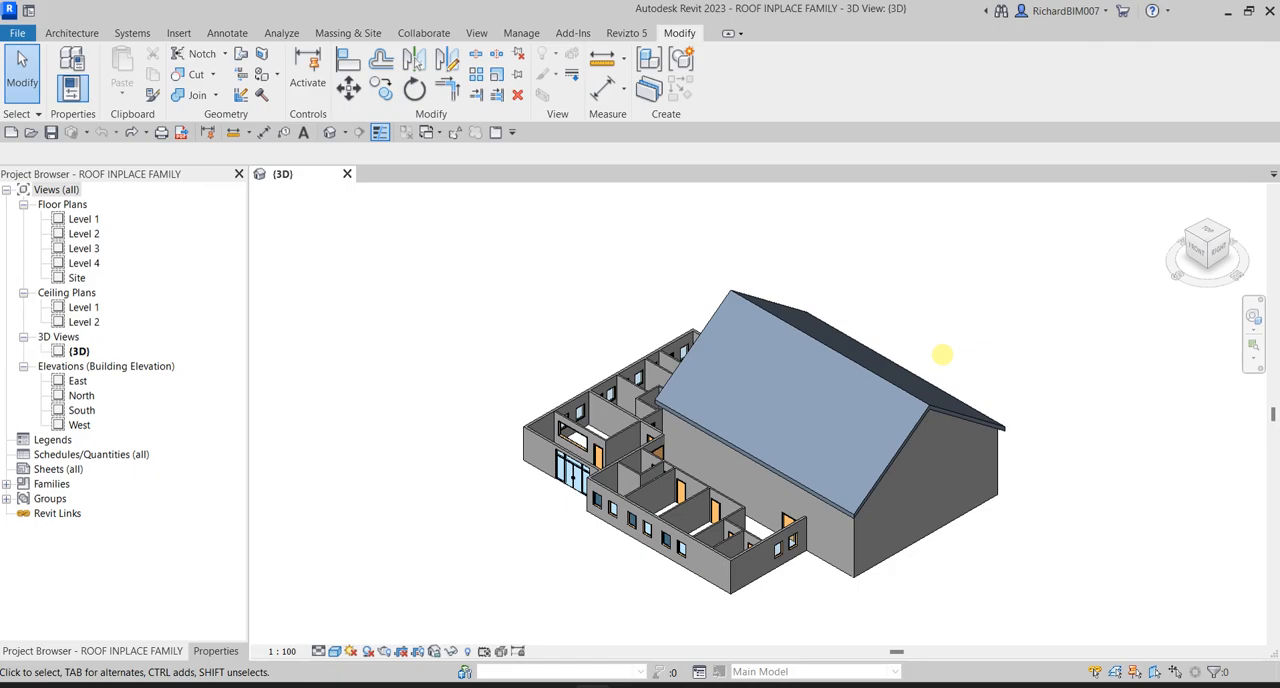
- Start a new in-place model component for the building's roof
scroll(754, 486, "up", 4)
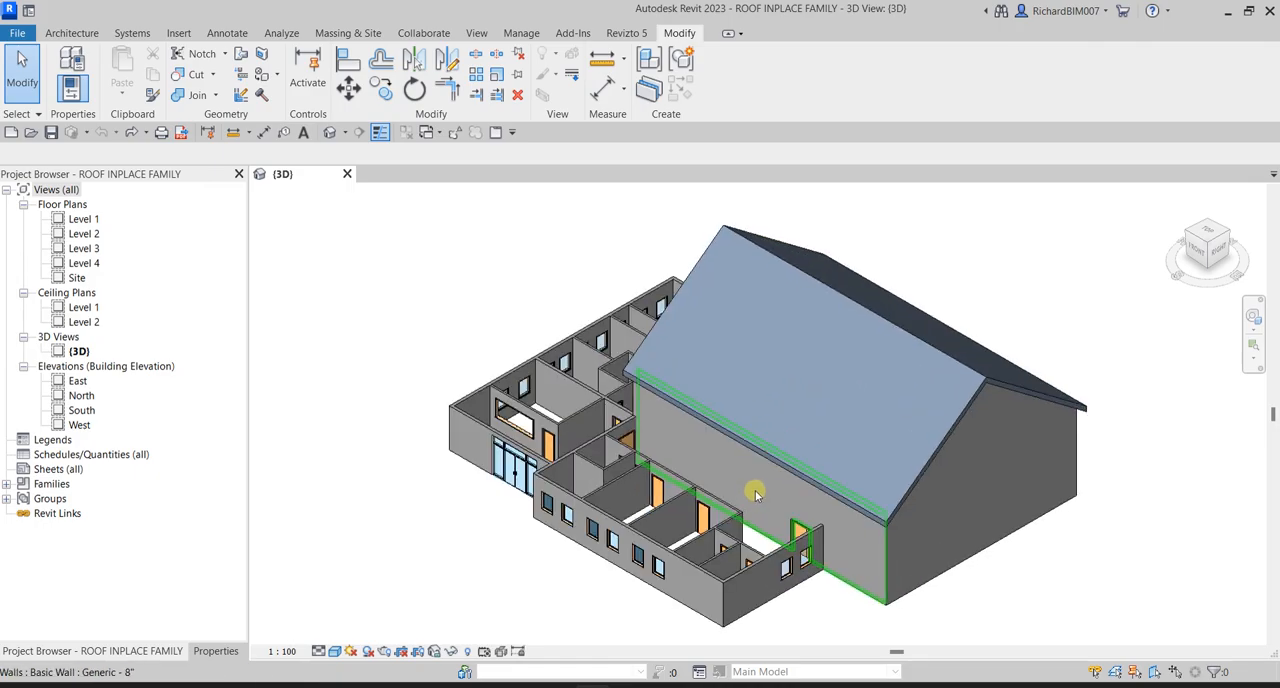
middle_click_drag(910, 430, 677, 433, "shift")
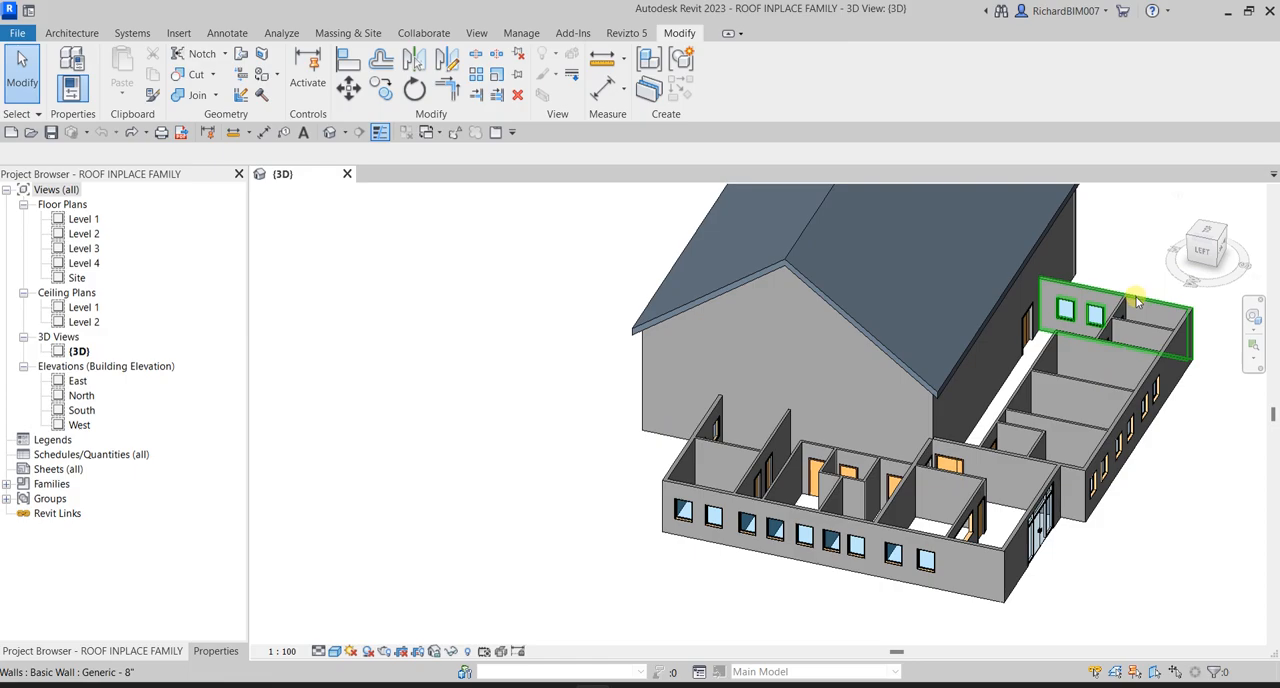
left_click(74, 33)
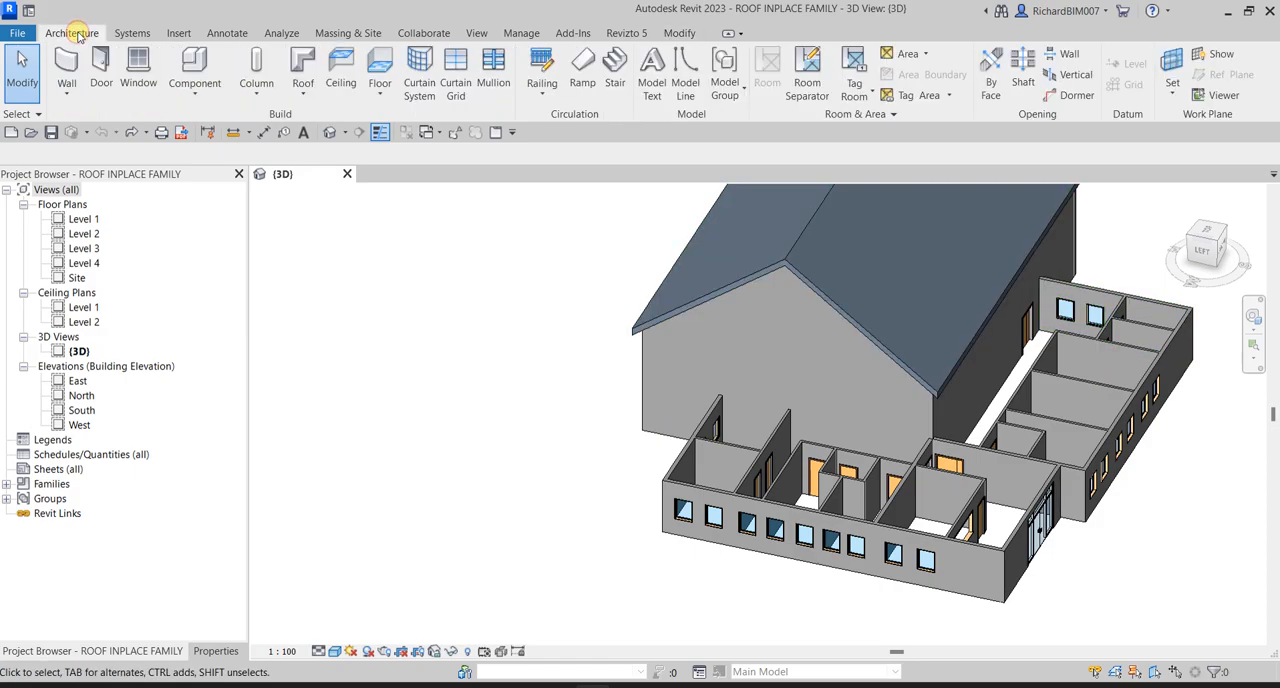
left_click(300, 66)
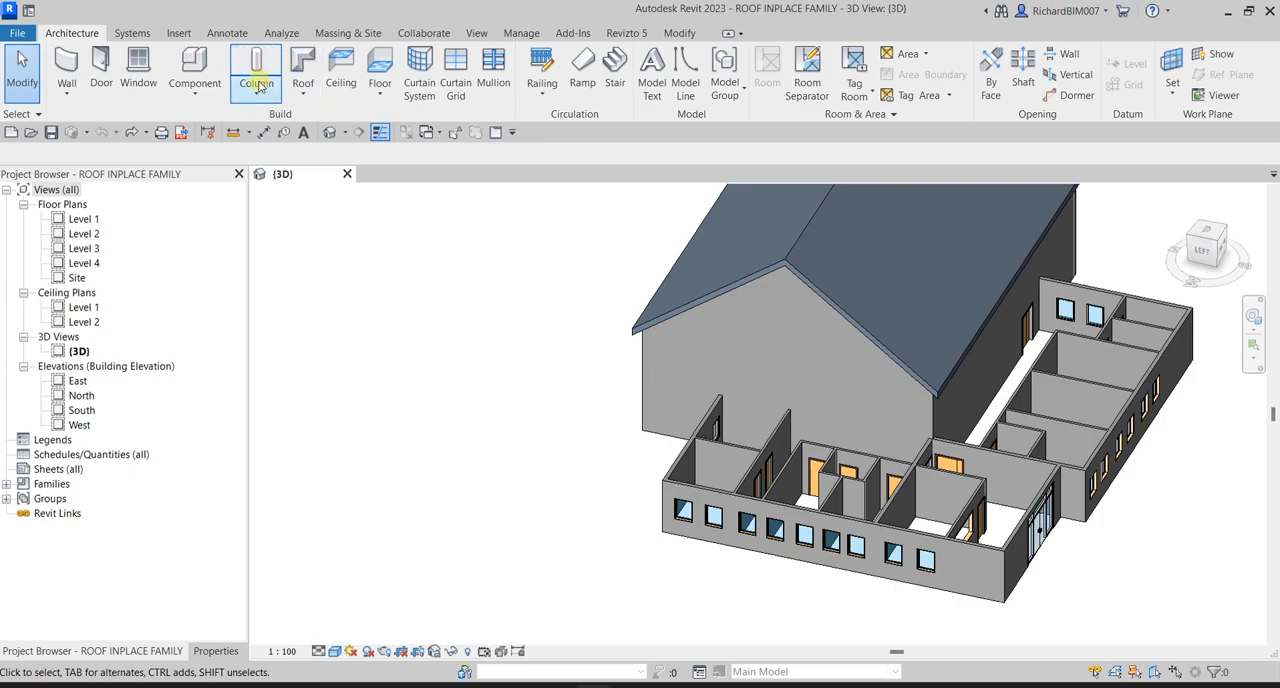
left_click(200, 100)
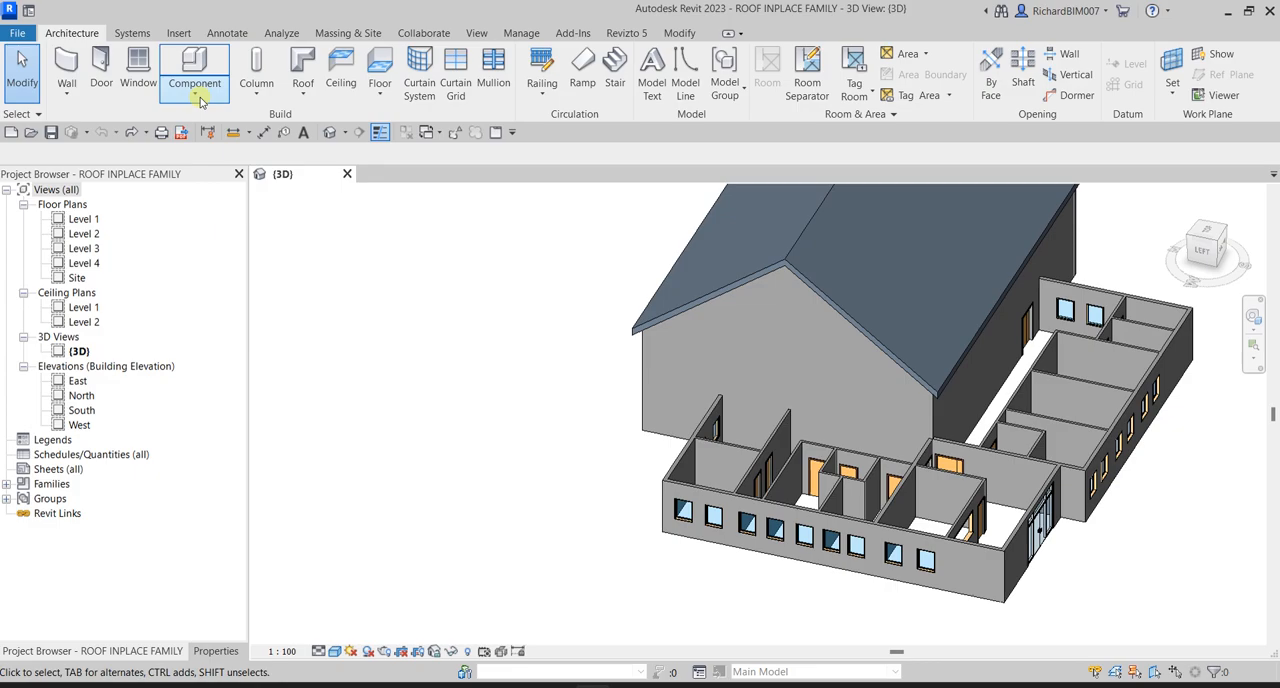
middle_click_drag(996, 442, 943, 457, "shift")
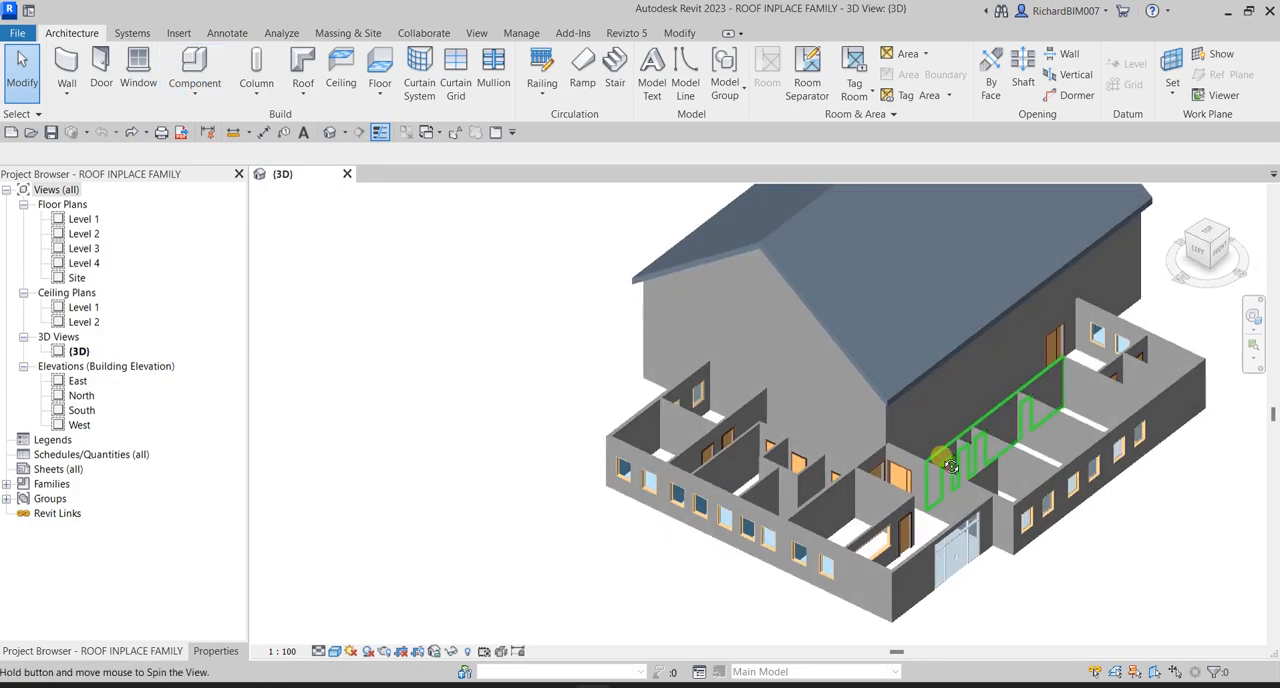
left_click(196, 97)
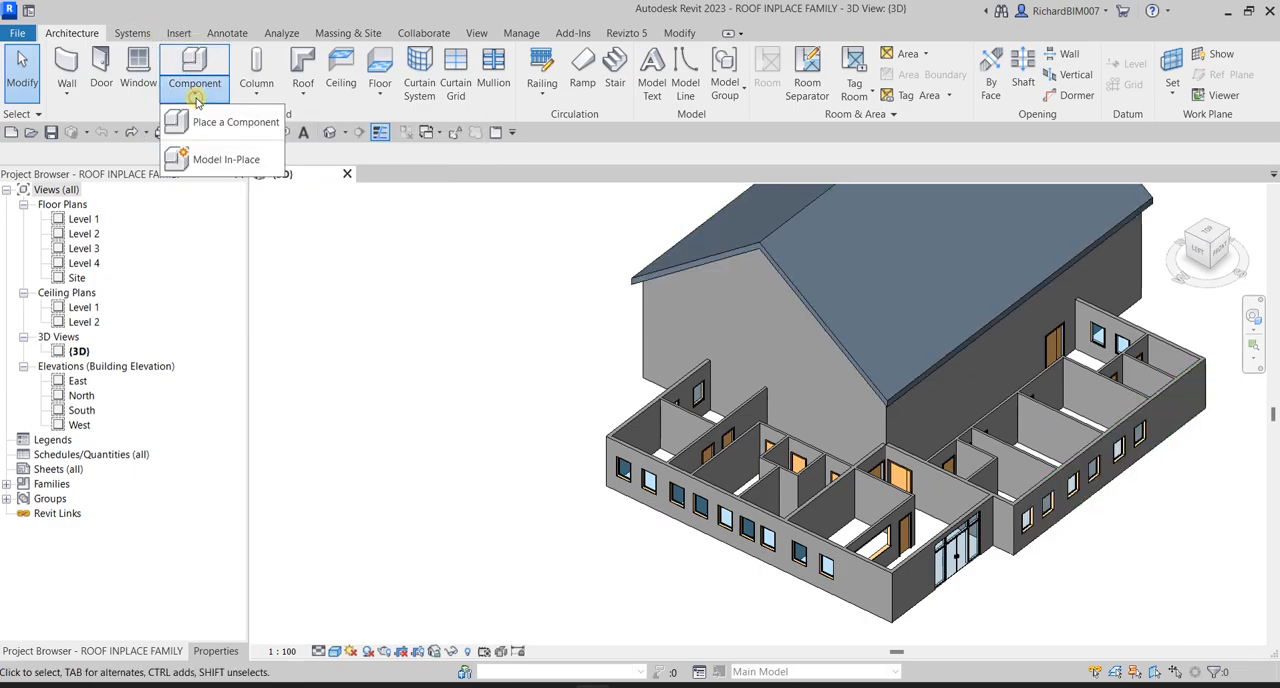
left_click(210, 162)
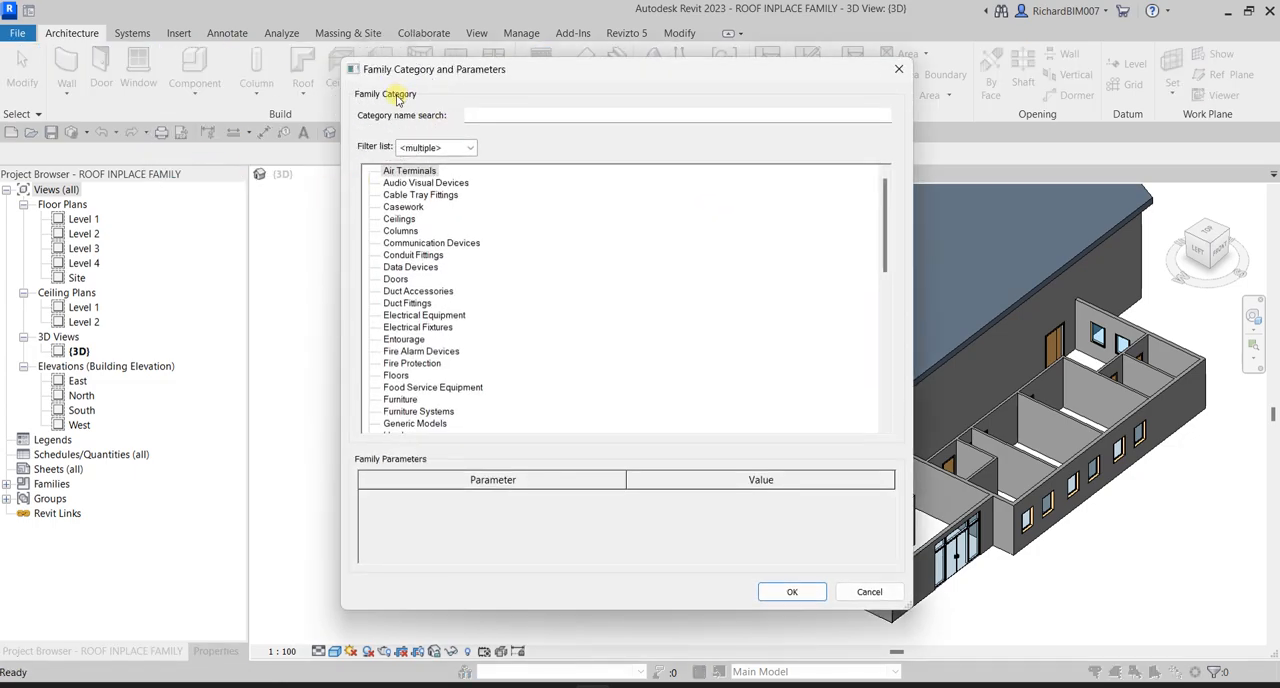
- Assign the in-place family to the Roofs category and give it a name beginning with "Vaulted"
left_click(489, 114)
left_click_drag(883, 208, 884, 318)
left_click(400, 316)
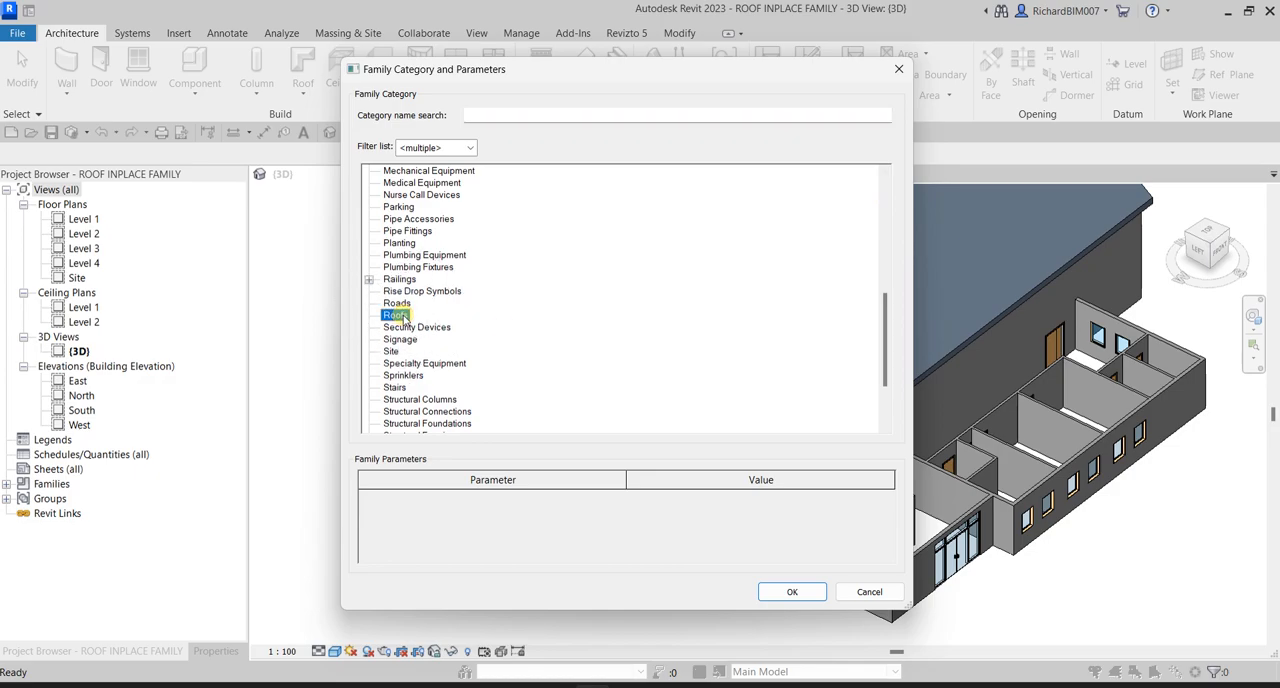
left_click(793, 592)
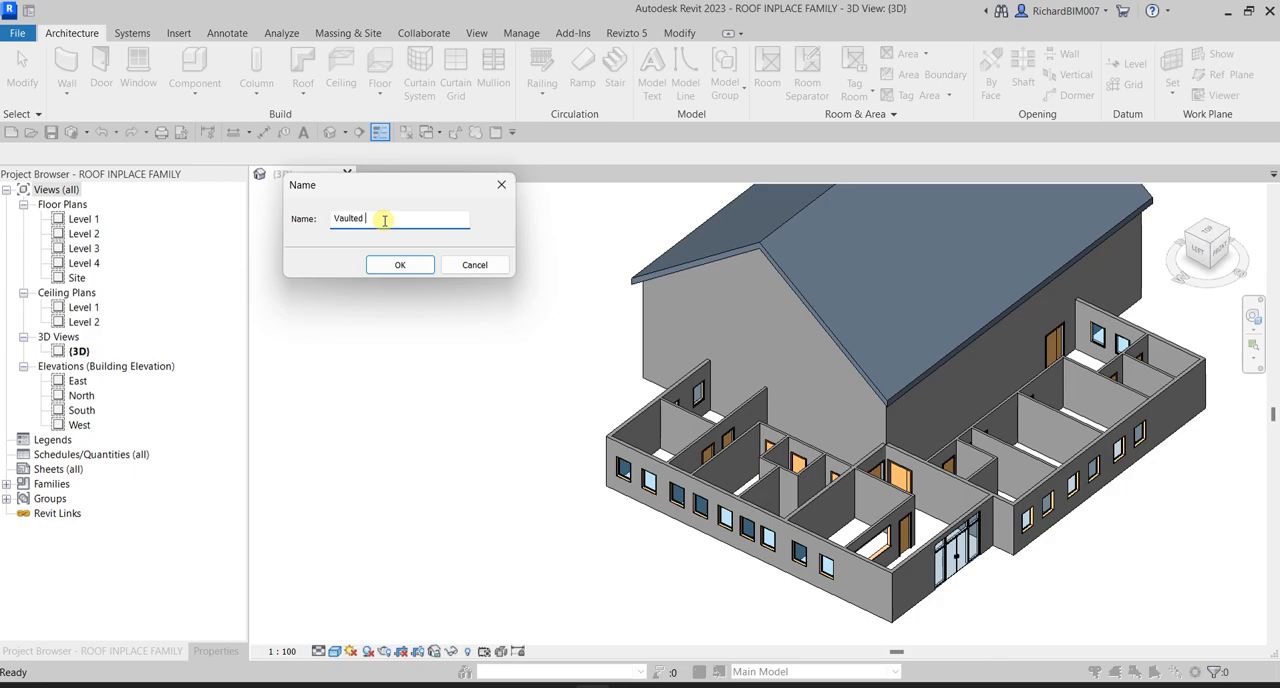
left_click(399, 265)
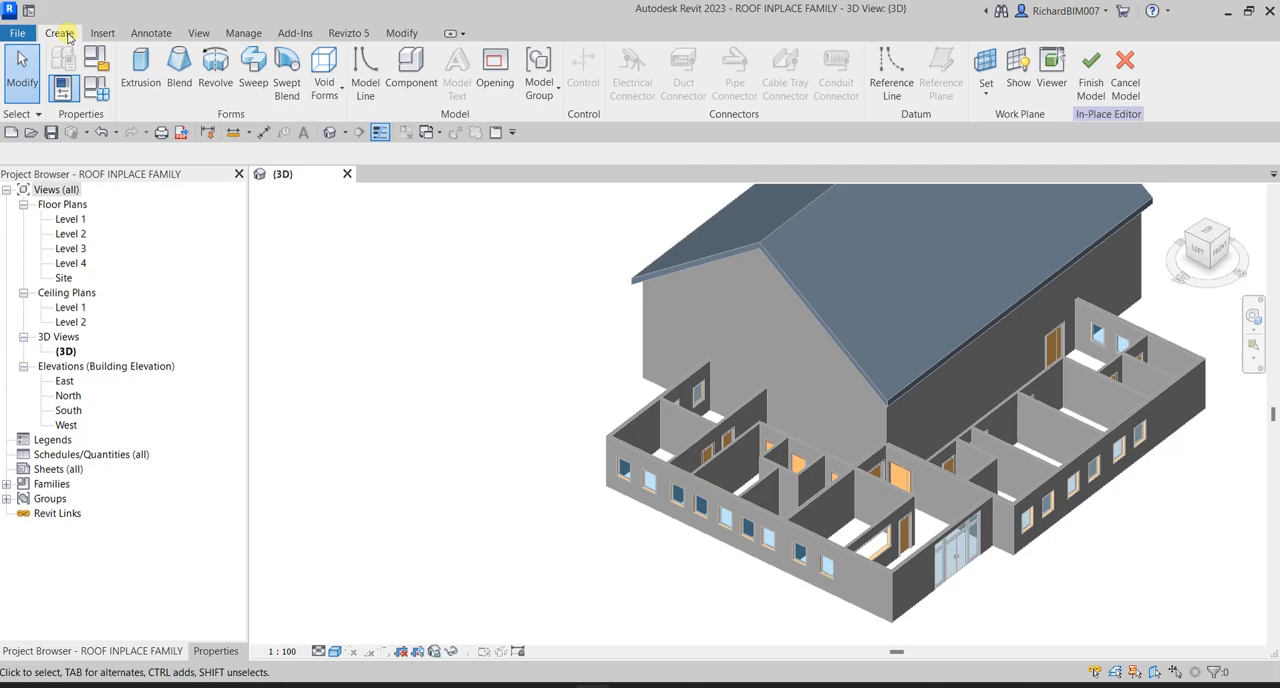
- Start a solid Sweep and choose to define its path with Pick Path
left_click(253, 66)
middle_click_drag(560, 374, 472, 389)
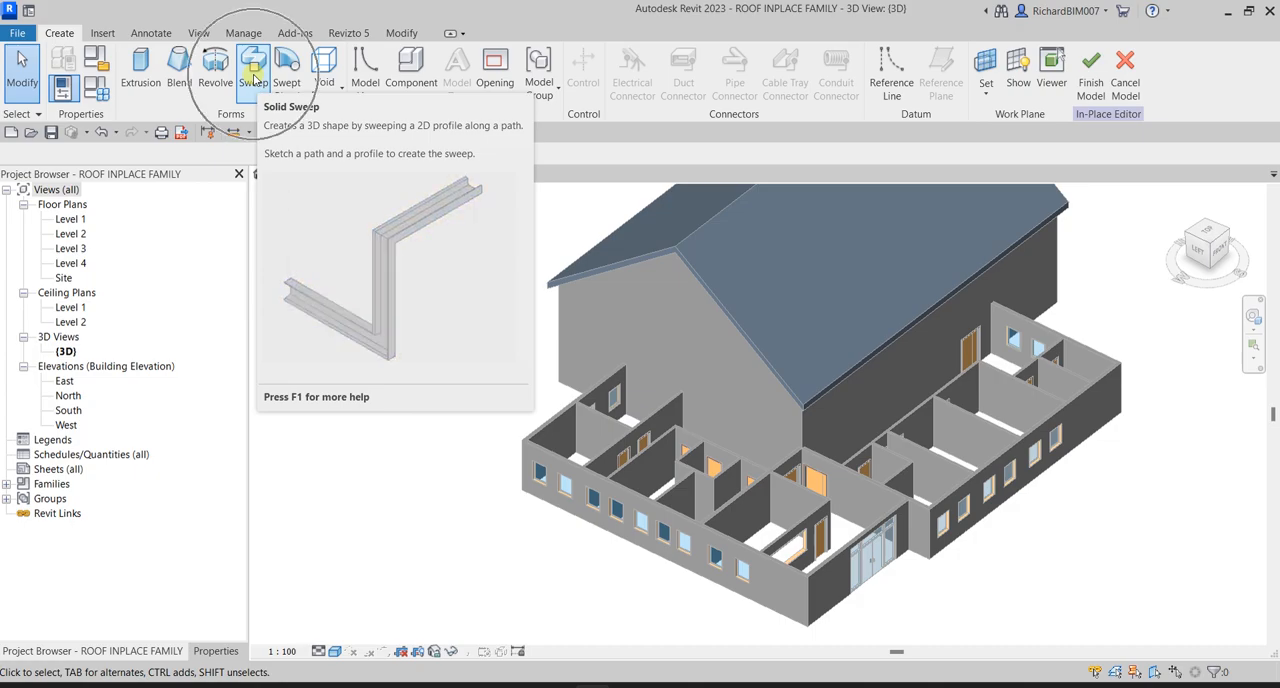
key("ctrl")
left_click(254, 80)
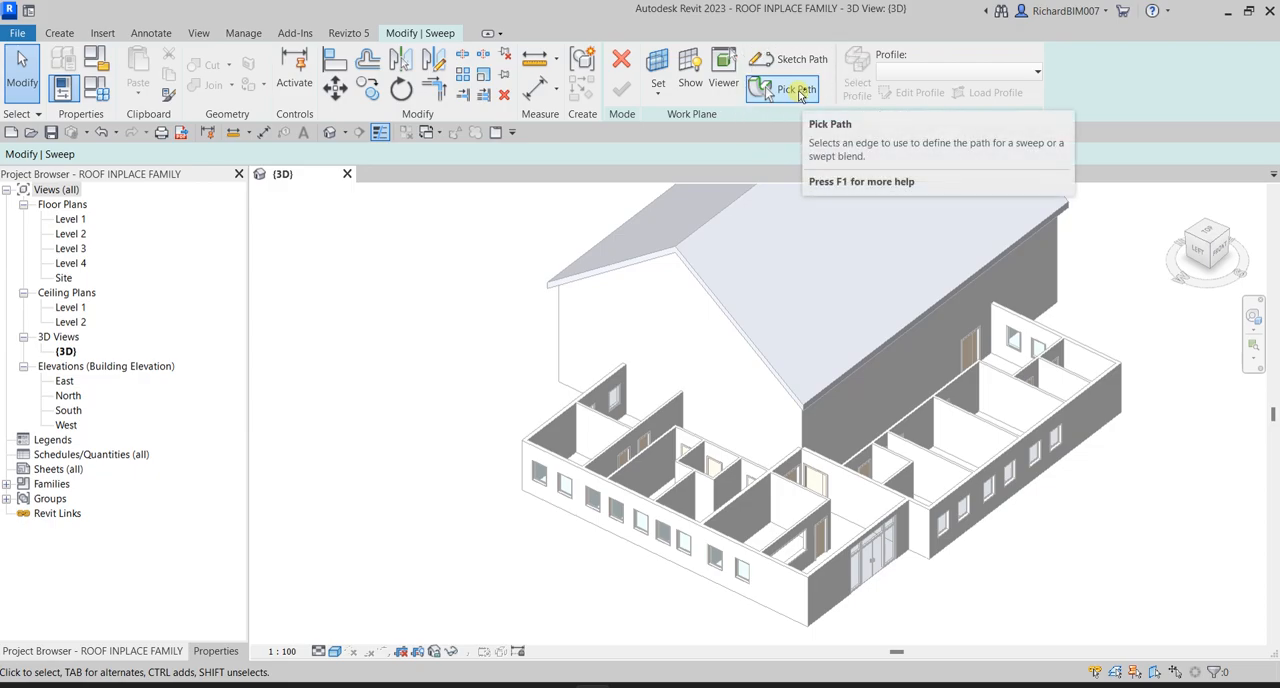
key("ctrl")
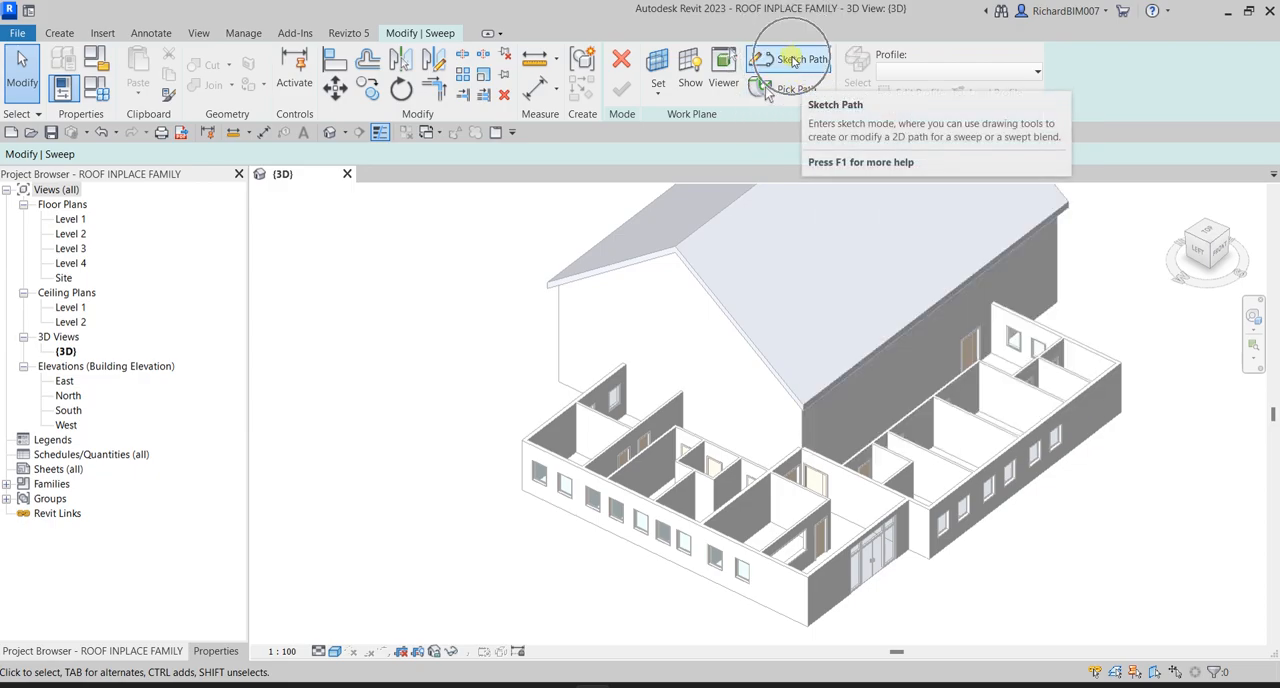
left_click(791, 90)
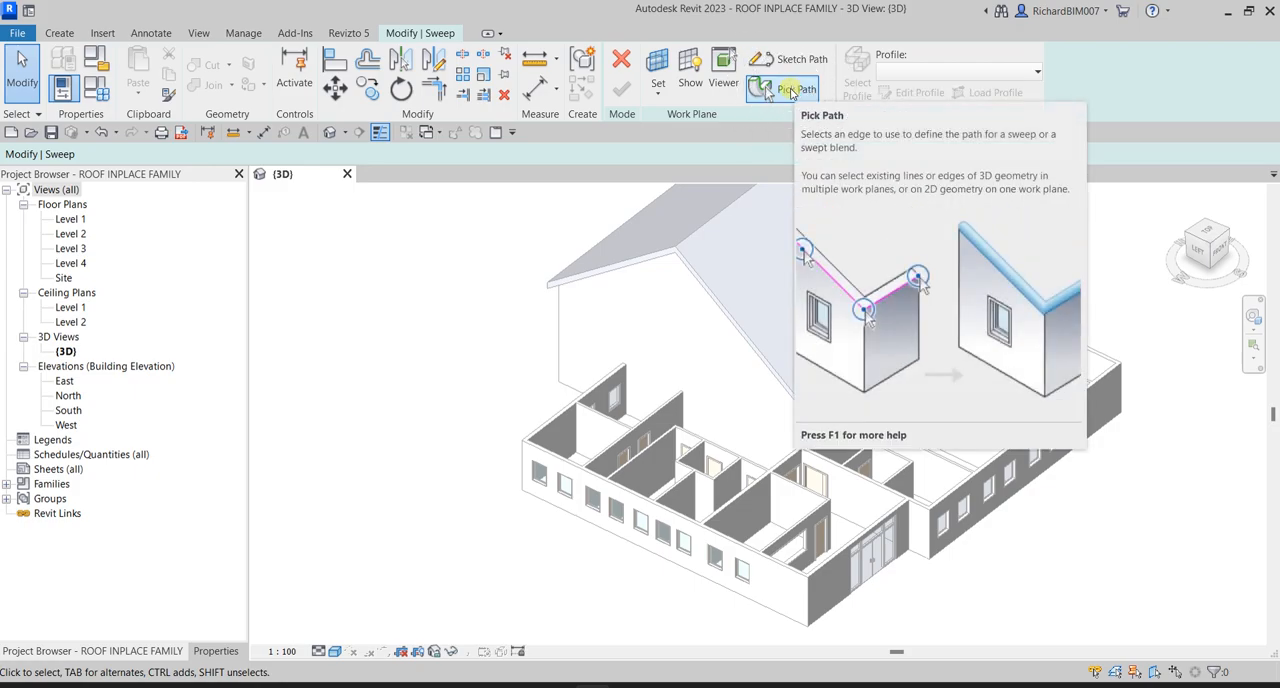
key("ctrl")
key("ctrl")
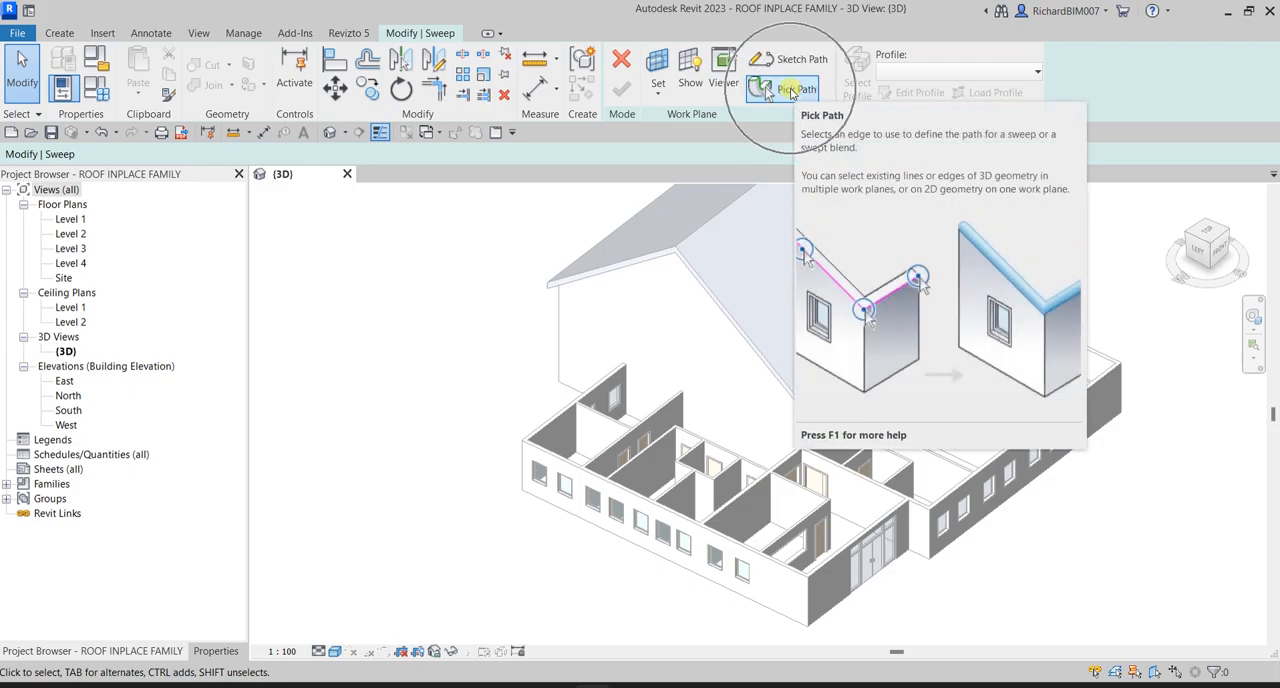
left_click(791, 90)
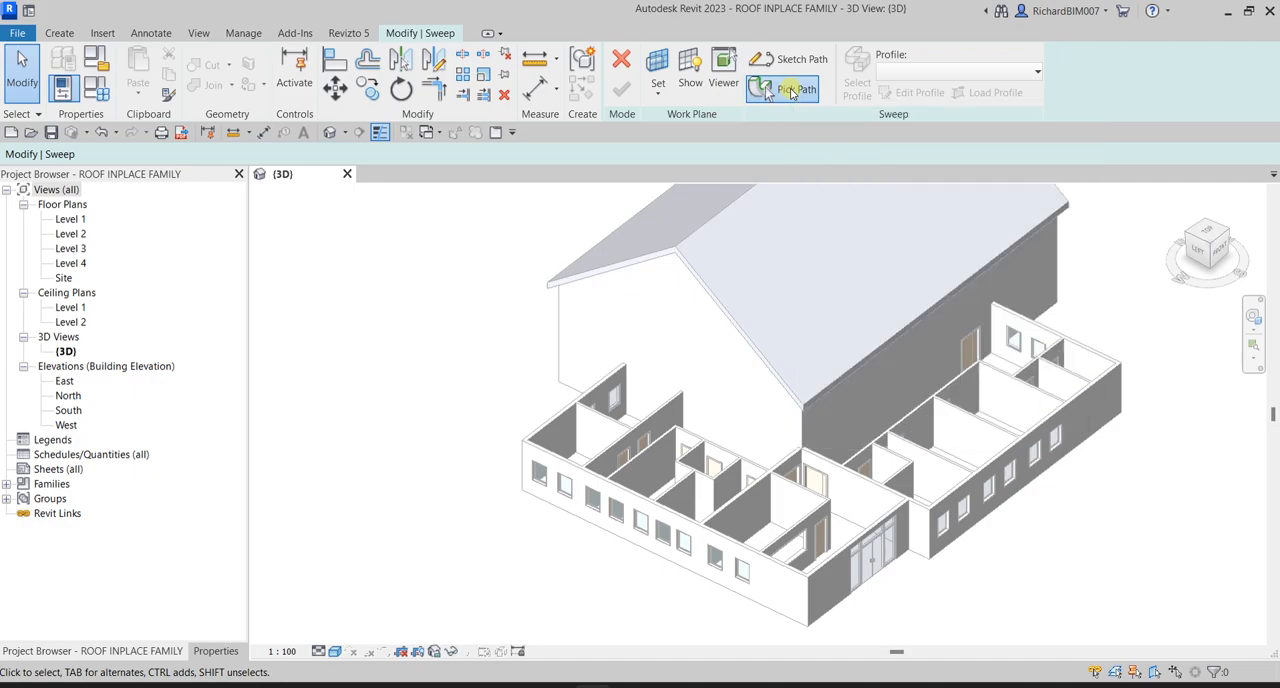
- Pick the outer top edges of the front wing's long windowed wall and the left-side windowed wall as sweep path lines
scroll(1100, 480, "up", 4)
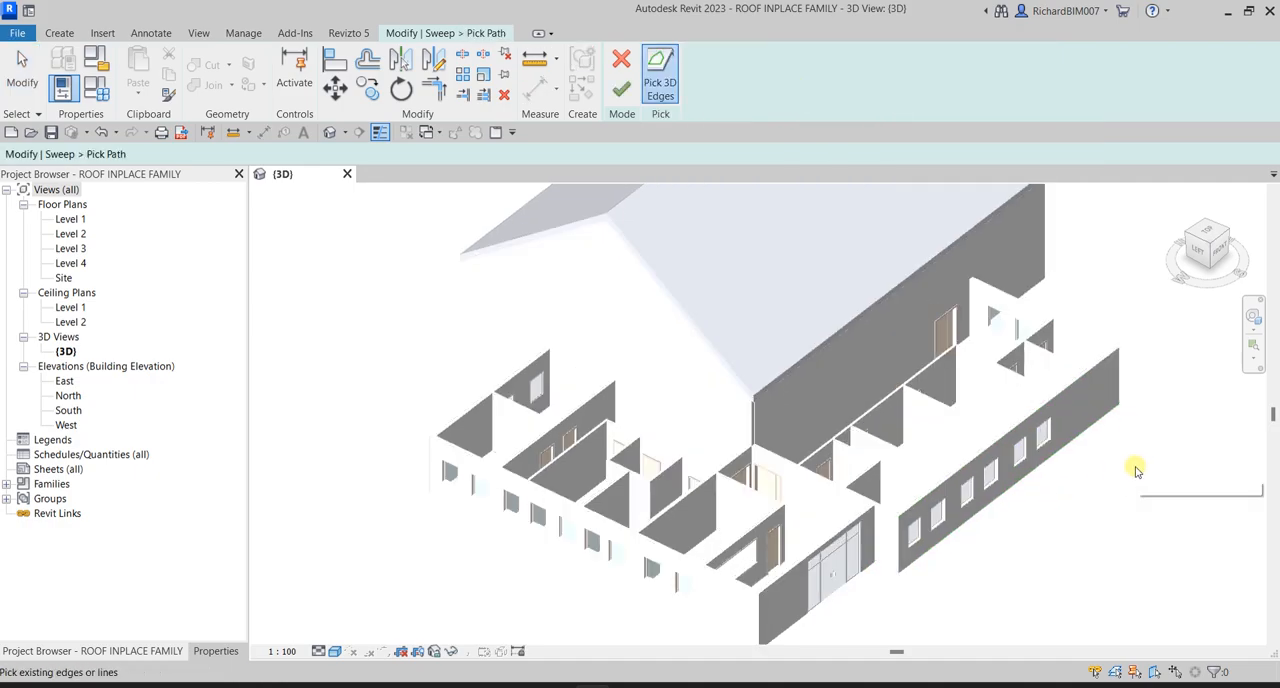
left_click(1073, 345)
scroll(1086, 471, "down", 2)
middle_click_drag(1059, 508, 1158, 420)
scroll(859, 567, "up", 6)
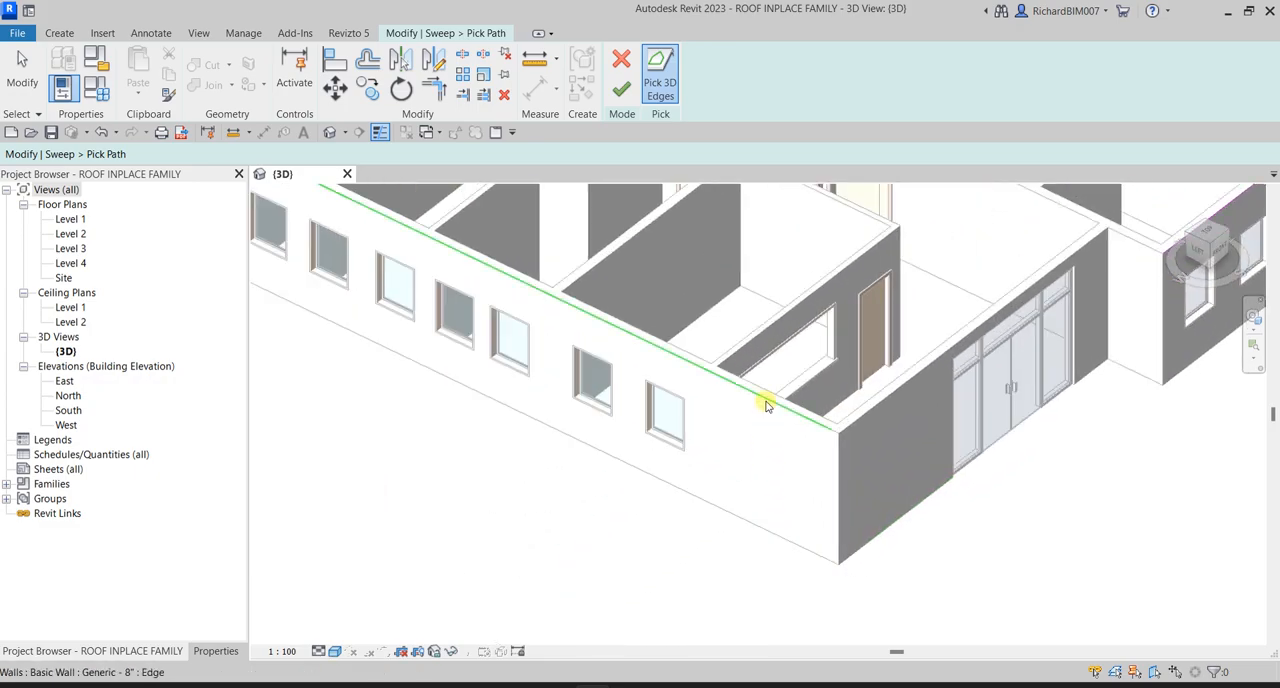
left_click(766, 405)
scroll(975, 518, "down", 2)
scroll(975, 518, "down", 1)
middle_click_drag(975, 518, 889, 549)
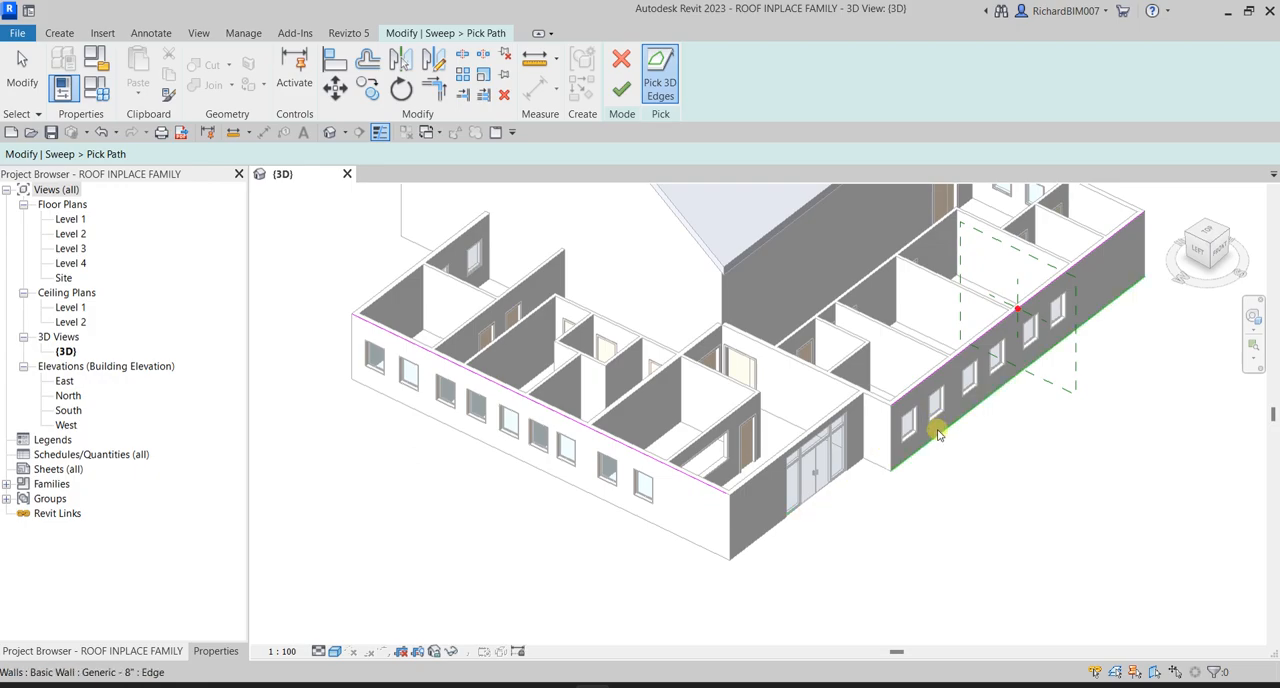
- Join the two path lines with Trim/Extend to Corner near the entrance, and finish the sweep path
scroll(860, 547, "up", 2)
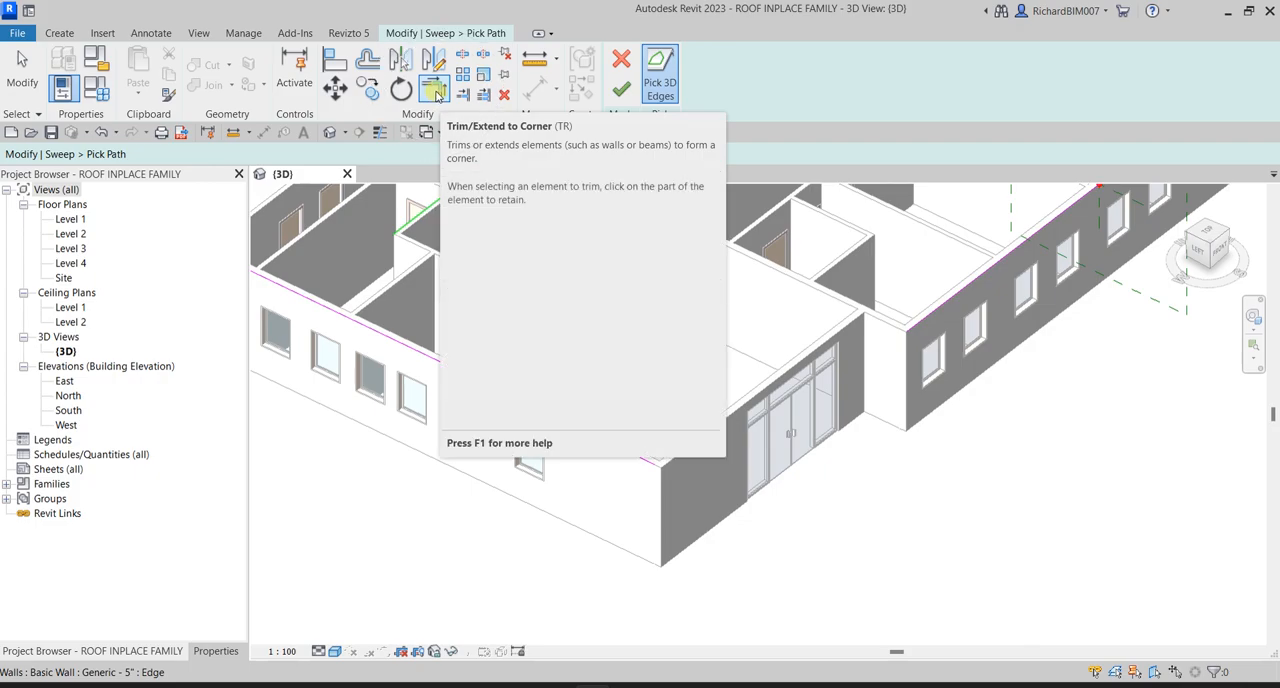
left_click(436, 91)
scroll(689, 517, "up", 6)
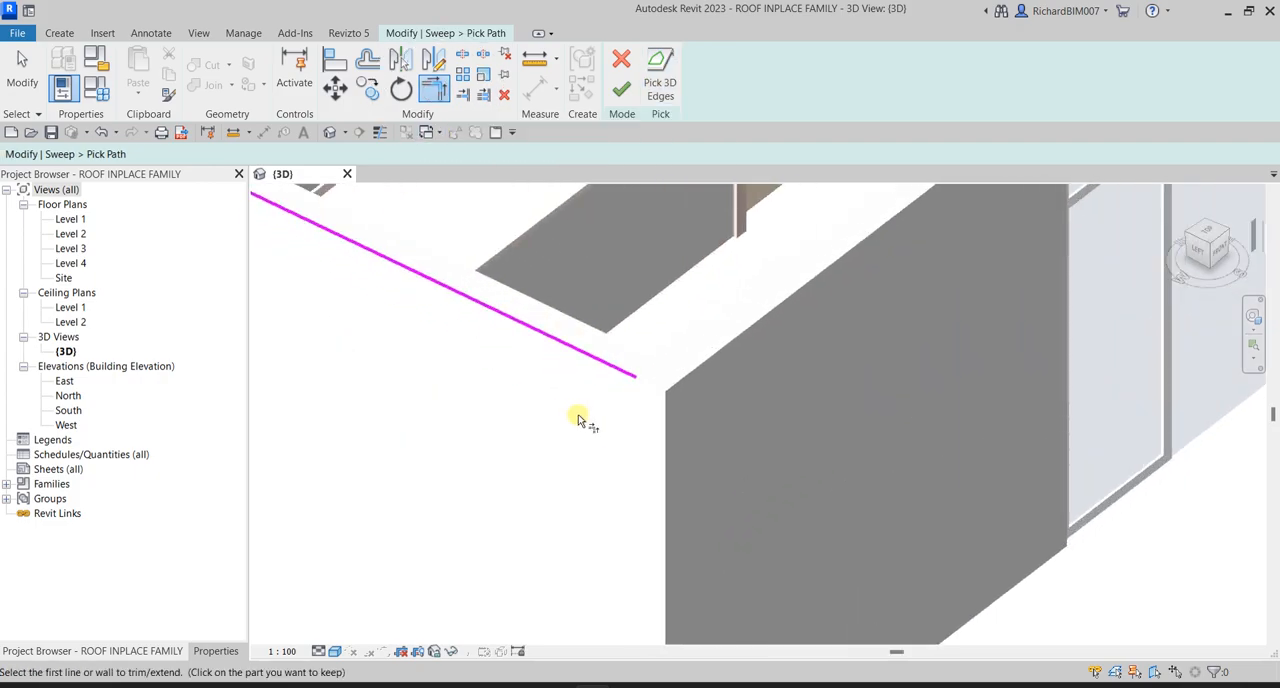
left_click(545, 343)
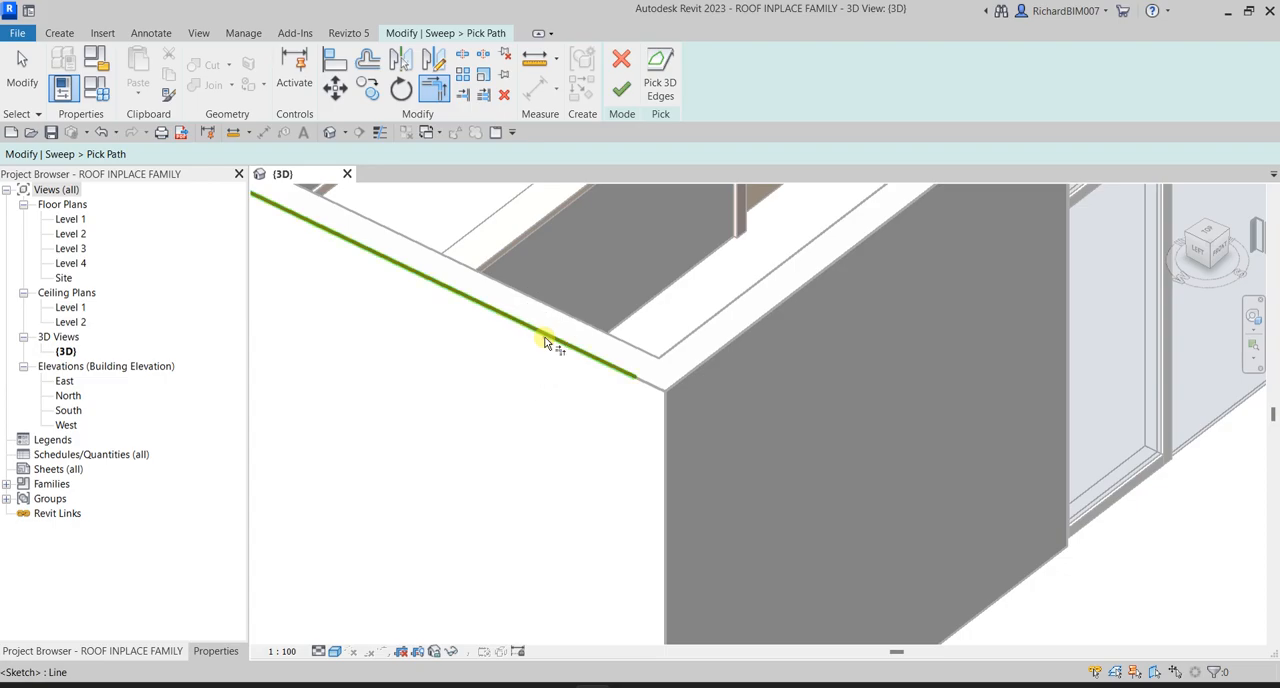
scroll(820, 506, "down", 4)
middle_click_drag(1040, 455, 771, 571)
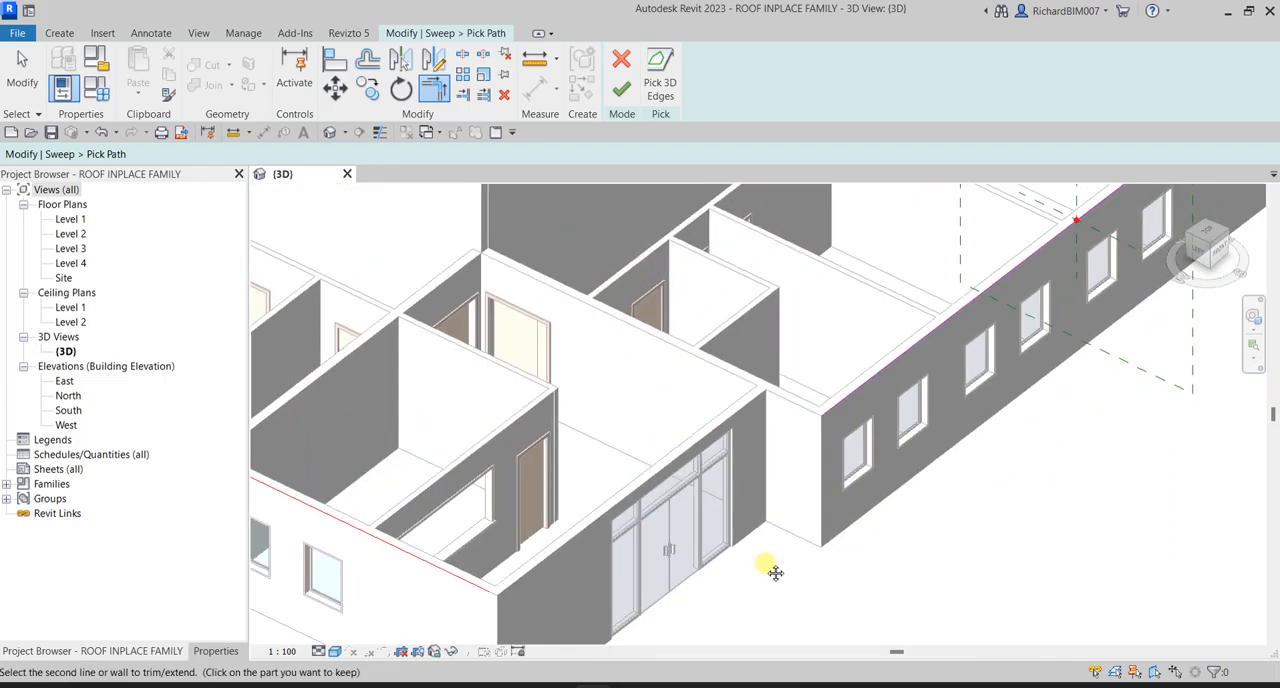
left_click(845, 402)
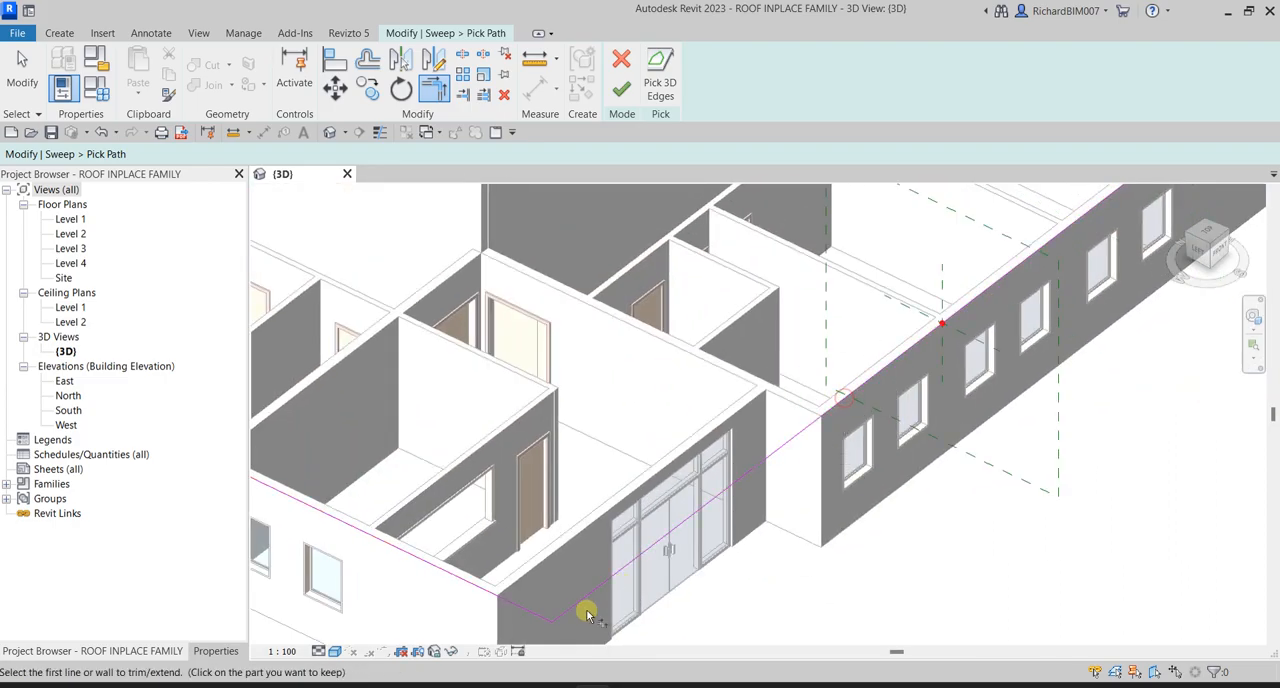
scroll(689, 575, "down", 2)
scroll(689, 575, "down", 1)
middle_click_drag(689, 575, 928, 452)
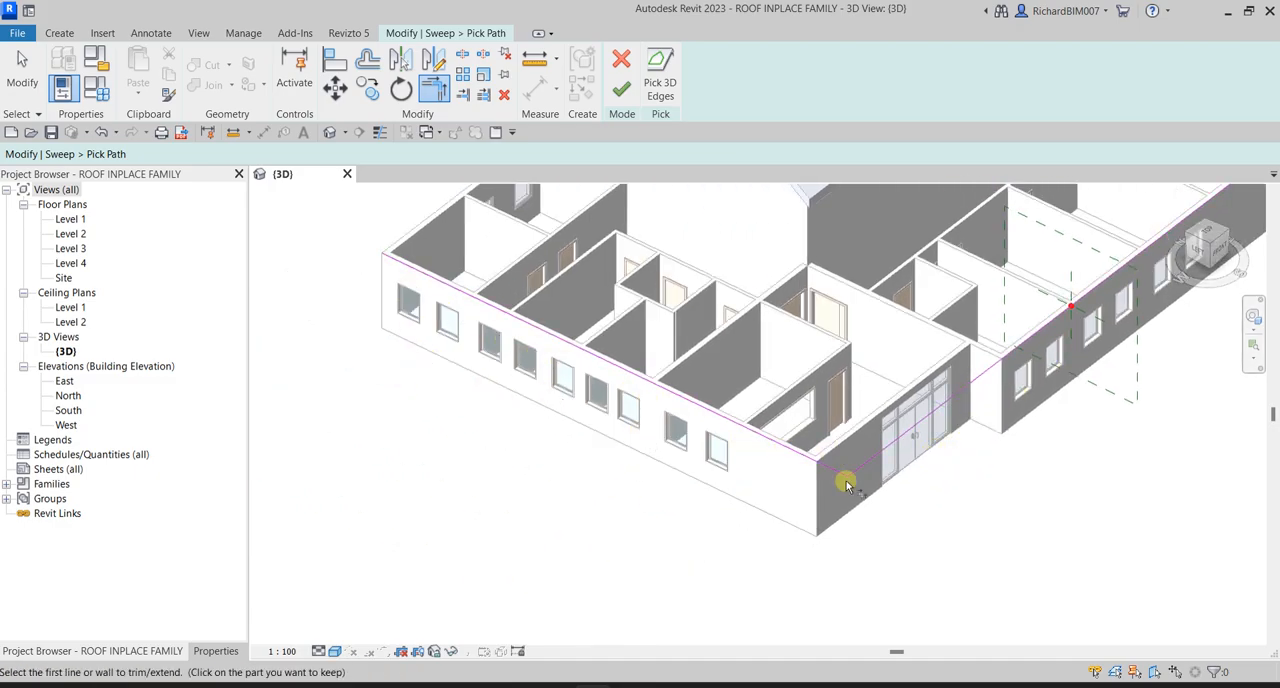
scroll(709, 388, "down", 1)
middle_click_drag(840, 388, 726, 497)
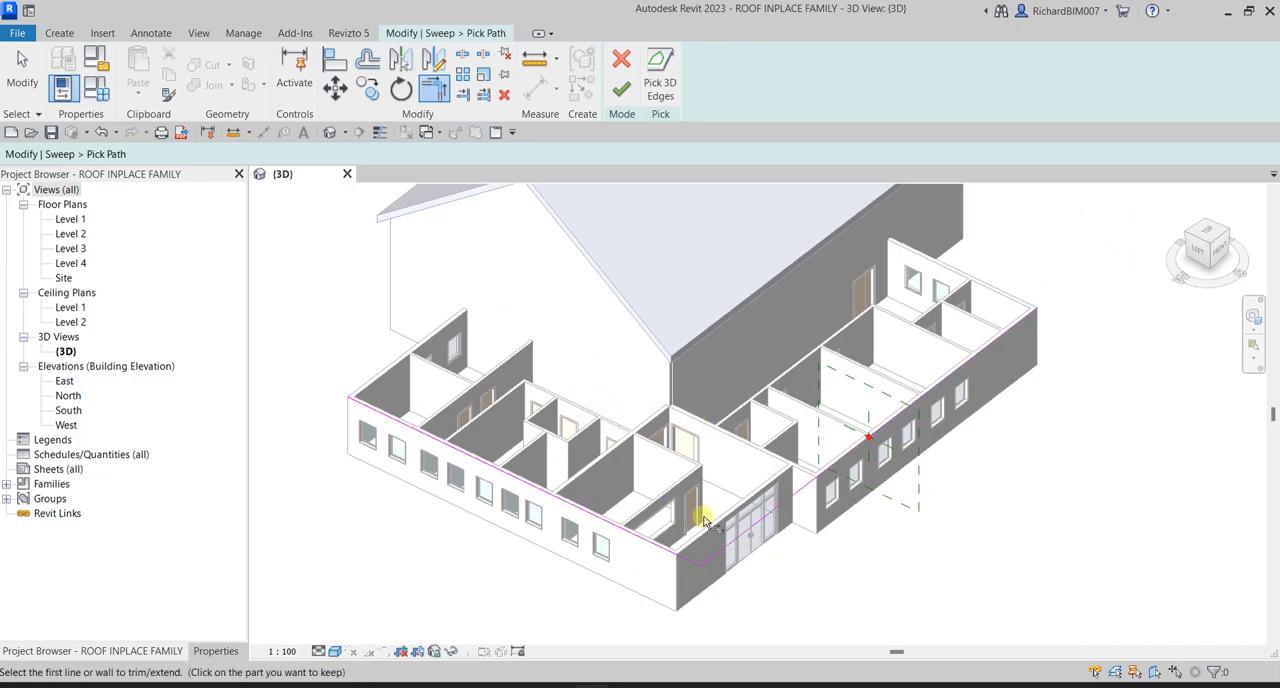
left_click(620, 88)
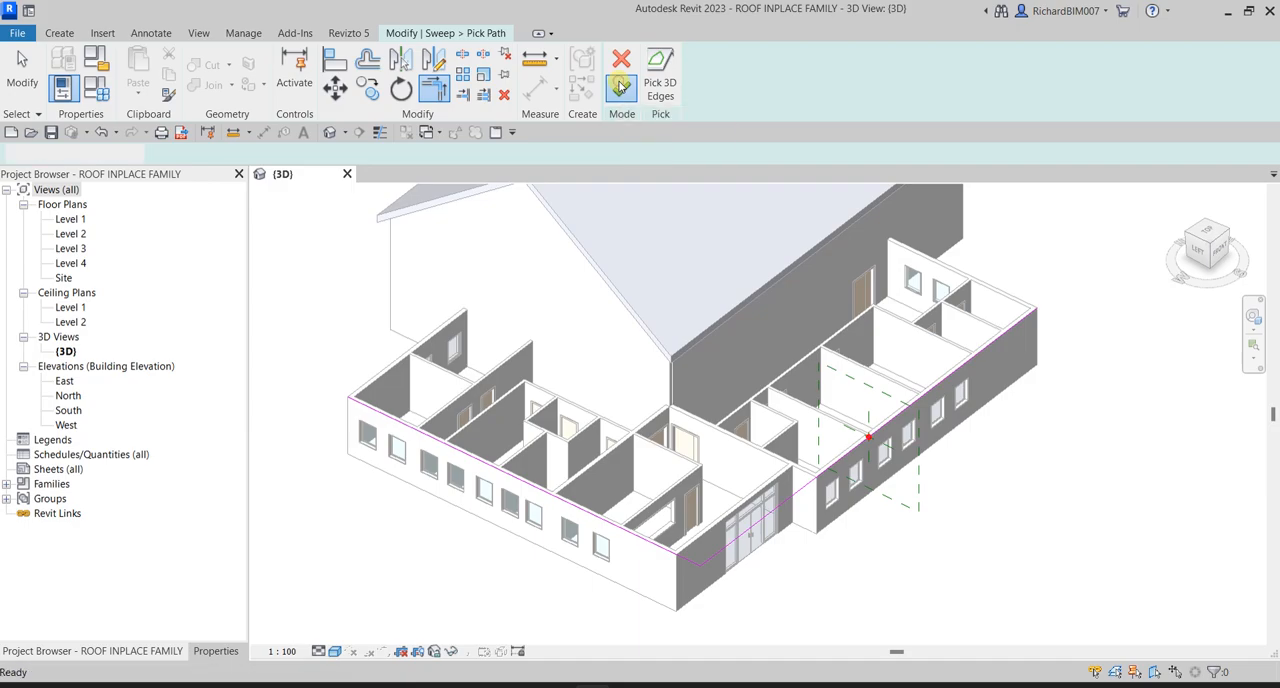
- Examine the finished sweep path and the profile plane on the front wall from several sides
scroll(894, 443, "up", 4)
scroll(920, 400, "down", 4)
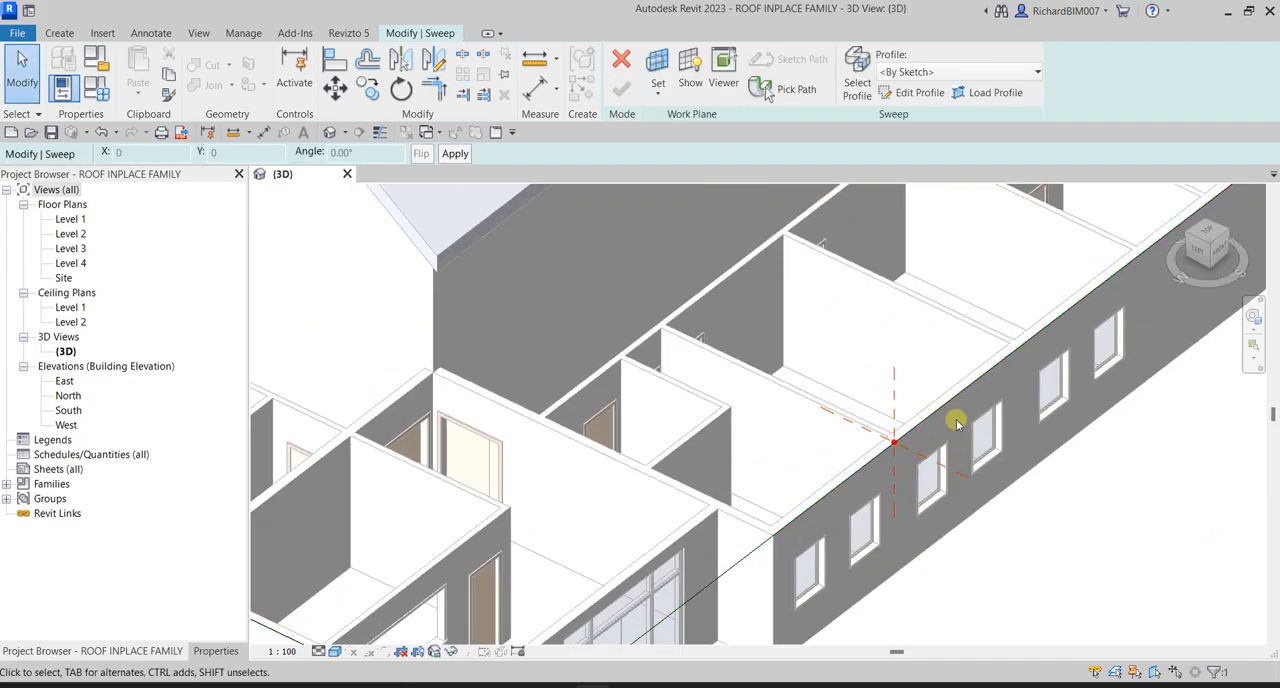
mouse_move(909, 457)
middle_mouse_down("shift")
mouse_move(966, 520)
mouse_move(1025, 467)
mouse_move(954, 409)
mouse_move(951, 449)
mouse_move(1032, 557)
middle_mouse_up("shift")
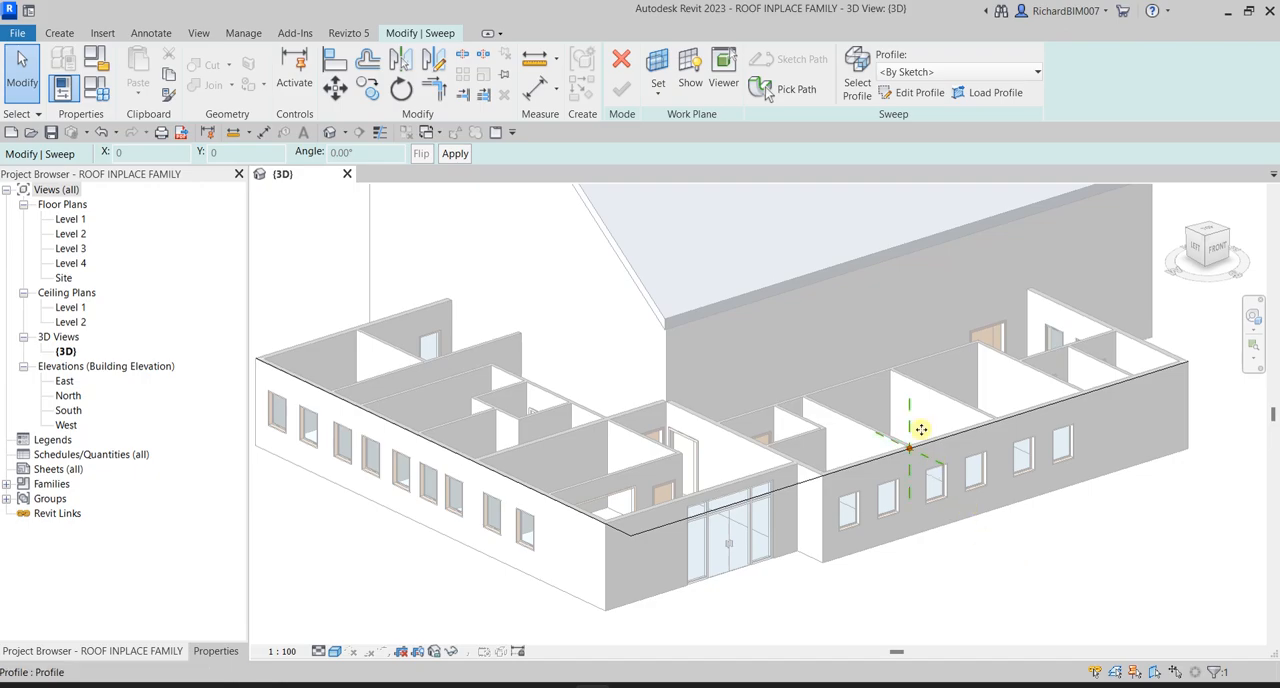
left_click(859, 75)
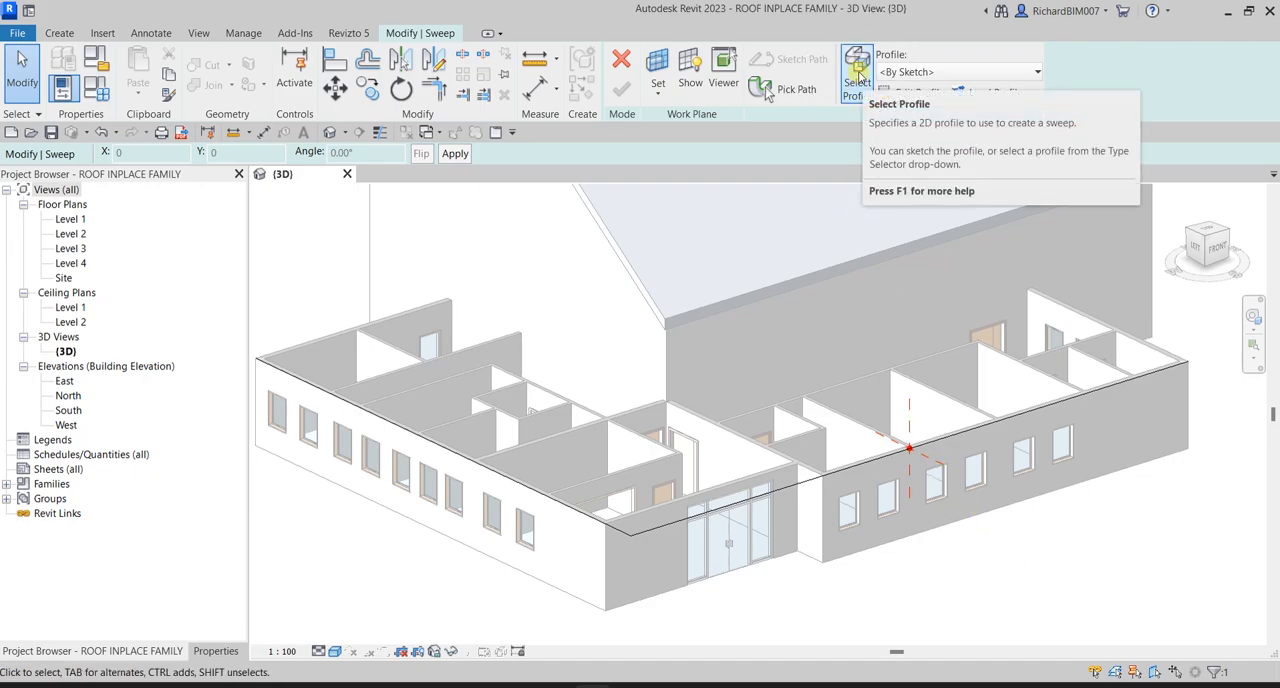
left_click(918, 94)
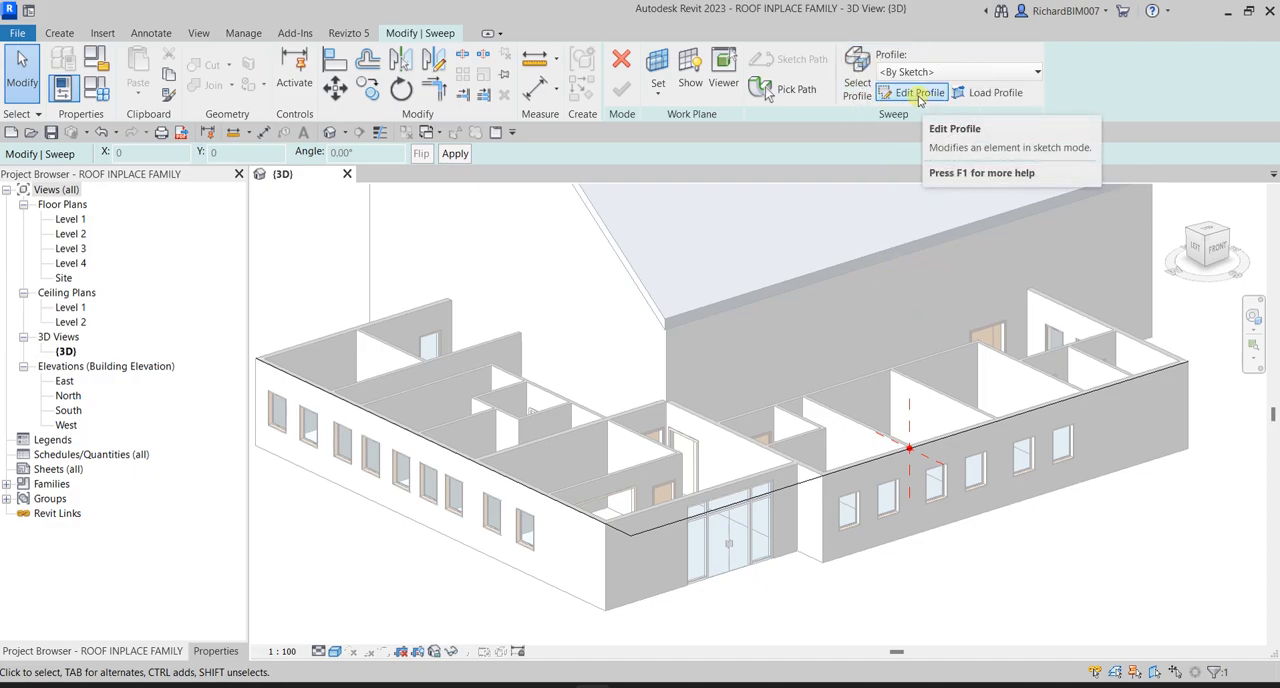
scroll(970, 505, "down", 2)
middle_click_drag(970, 505, 1029, 494, "shift")
middle_click_drag(1108, 452, 1108, 393, "shift")
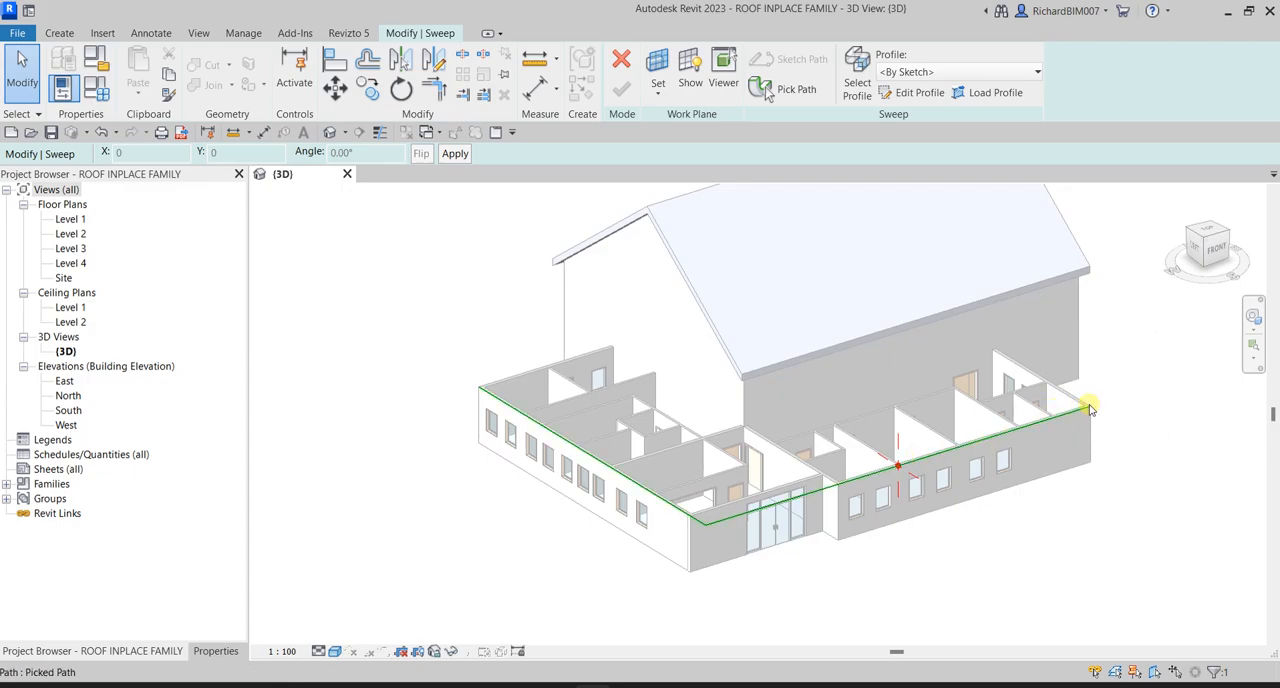
scroll(920, 458, "up", 3)
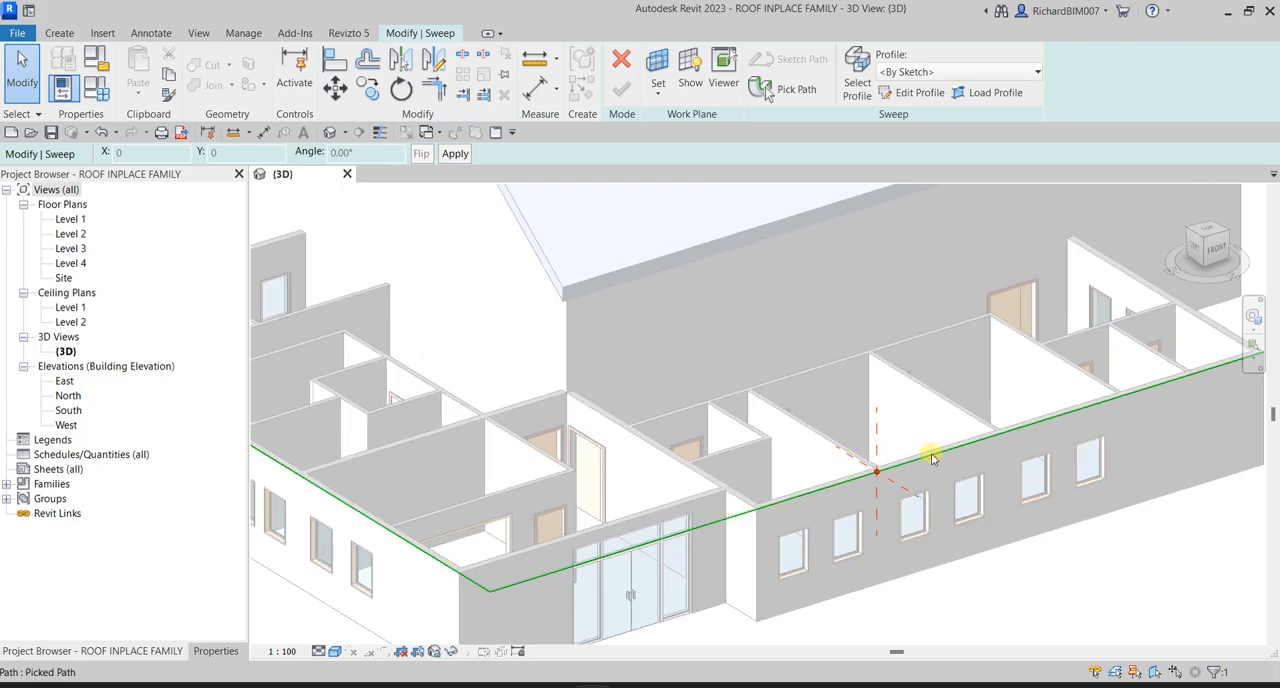
scroll(1088, 423, "down", 4)
mouse_move(1088, 423)
middle_mouse_down("shift")
mouse_move(1023, 449)
mouse_move(938, 454)
mouse_move(1103, 417)
middle_mouse_up("shift")
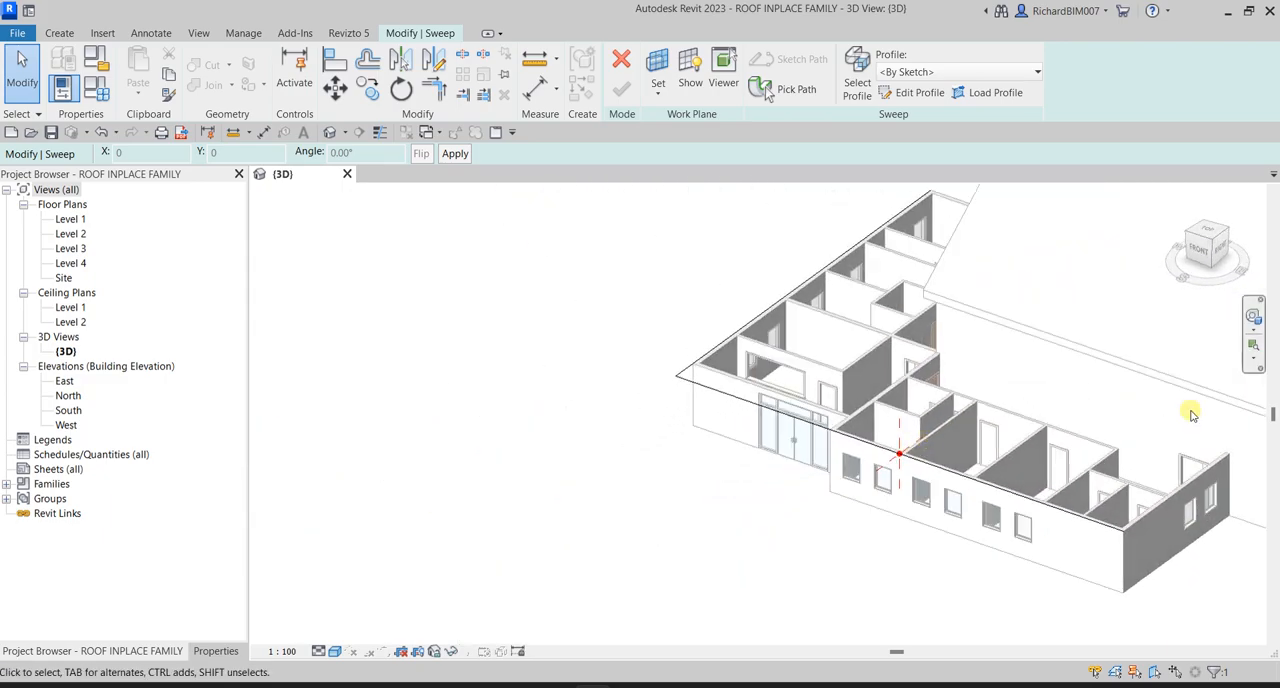
- Face the building's right side and open the sweep profile for sketching
left_click(1220, 256)
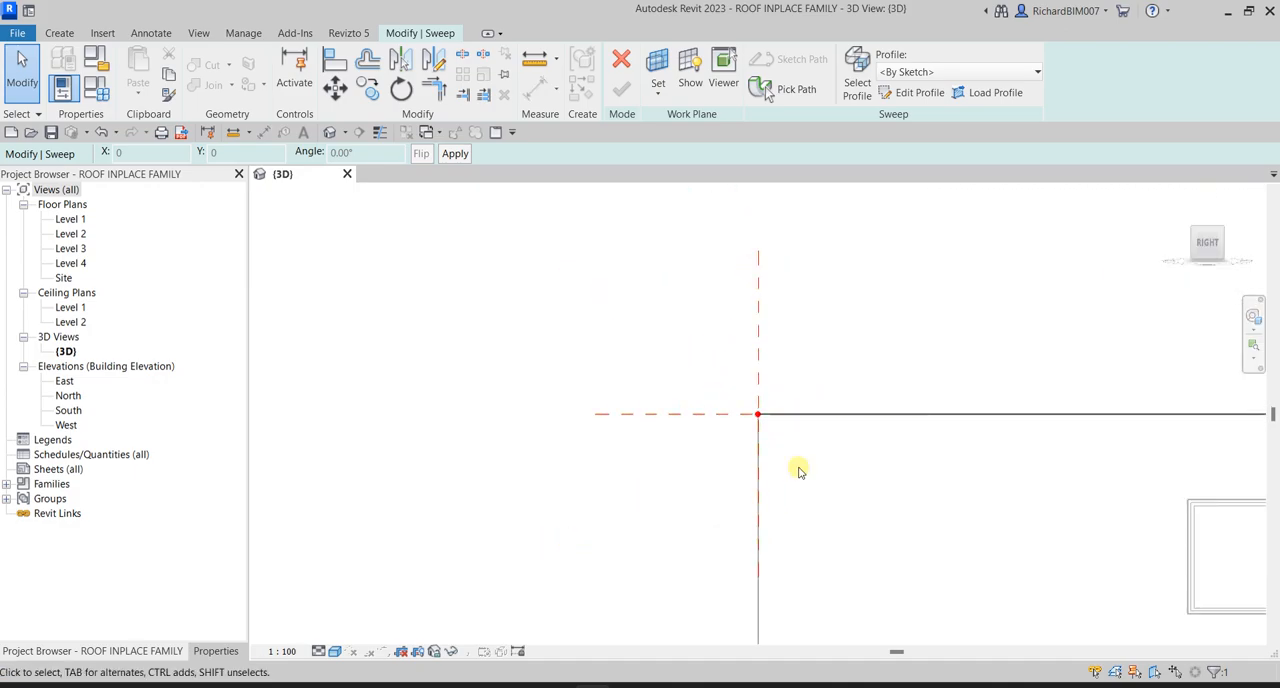
scroll(698, 398, "down", 5)
middle_click_drag(858, 388, 727, 352)
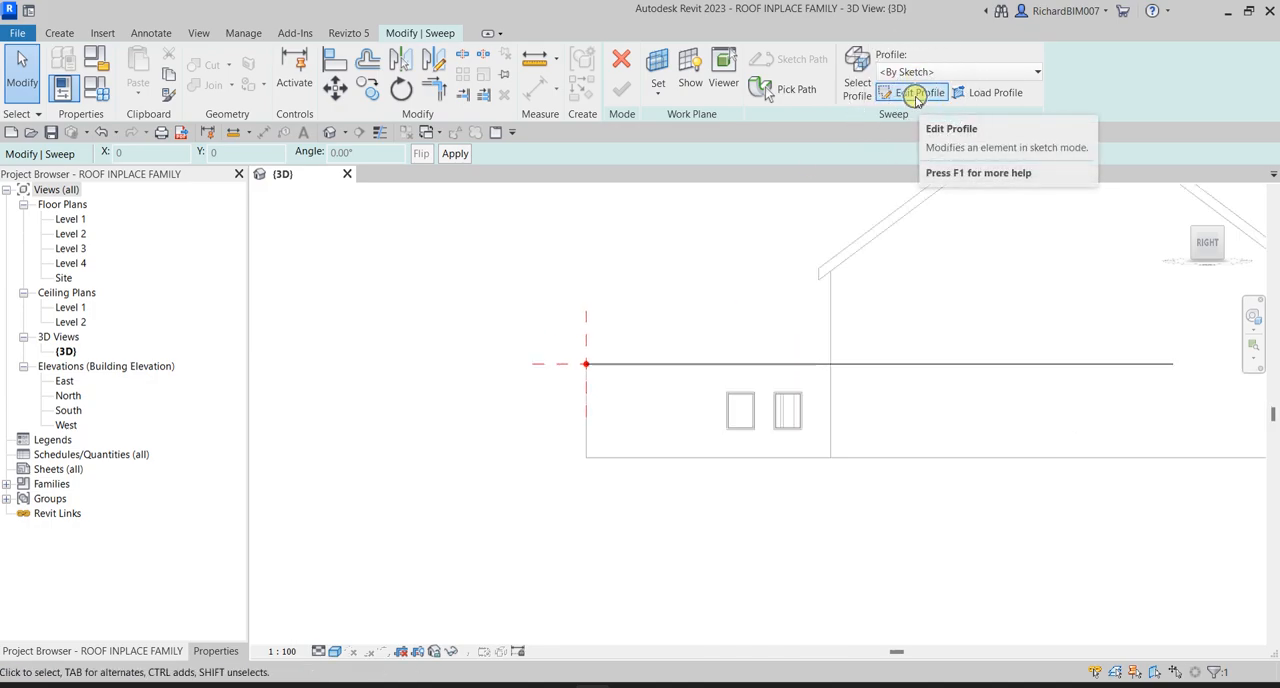
left_click(916, 94)
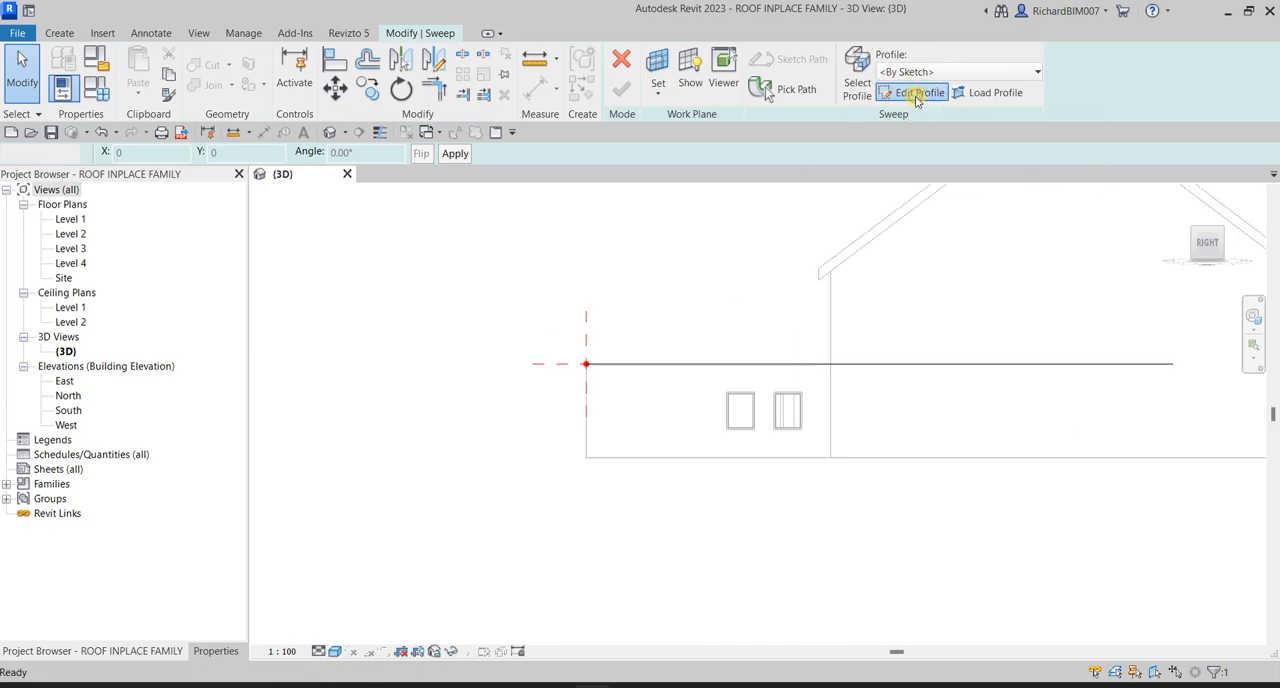
- Draw a start-end-radius arc from the path's profile origin up to the tall gable wall just below its eave
left_click(651, 78)
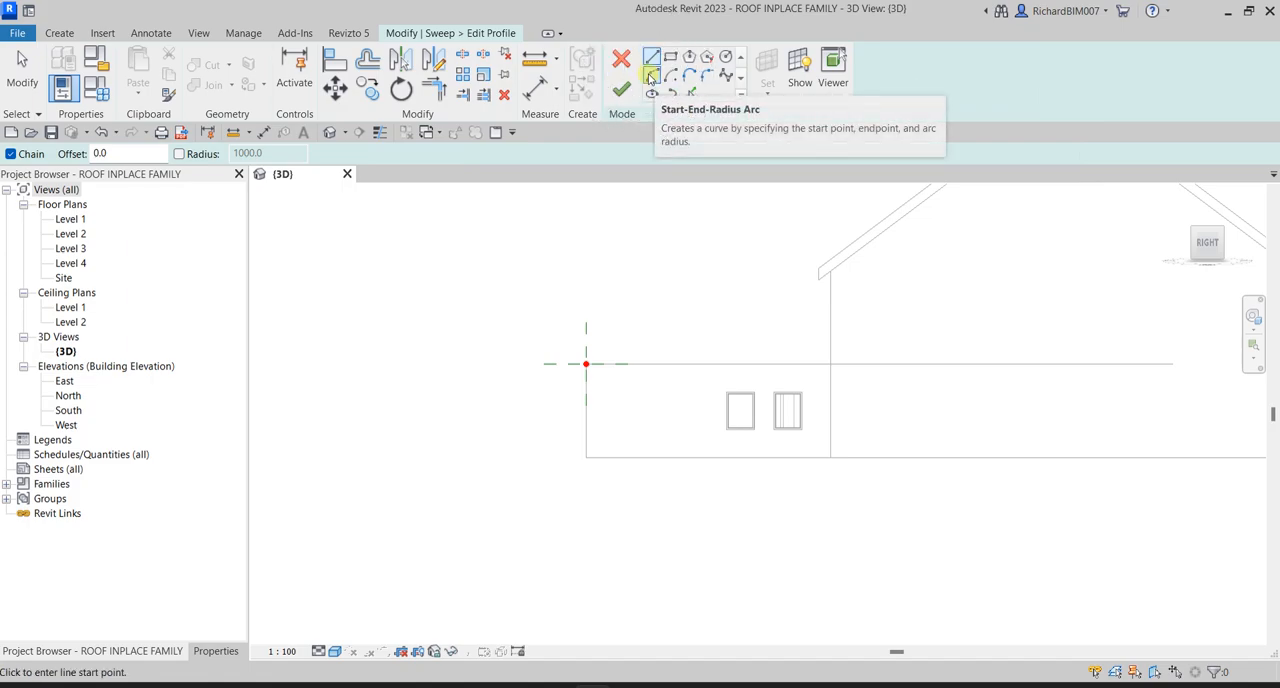
left_click(651, 78)
scroll(609, 368, "up", 3)
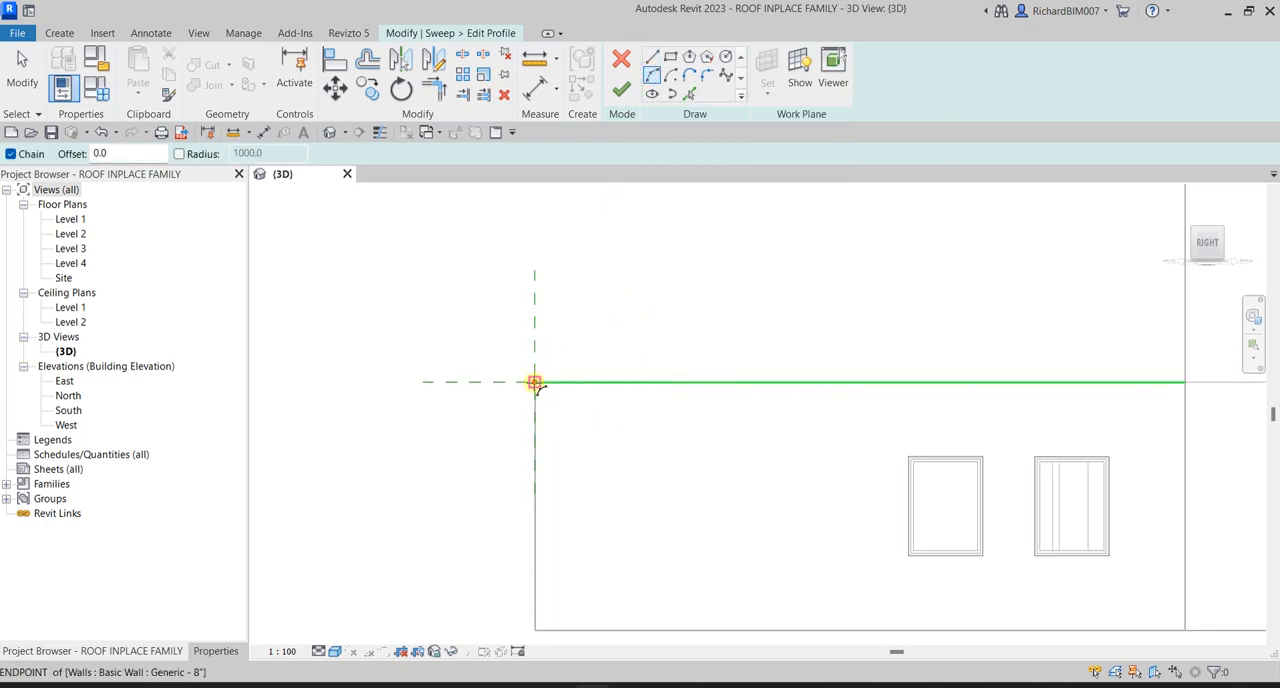
left_click(535, 383)
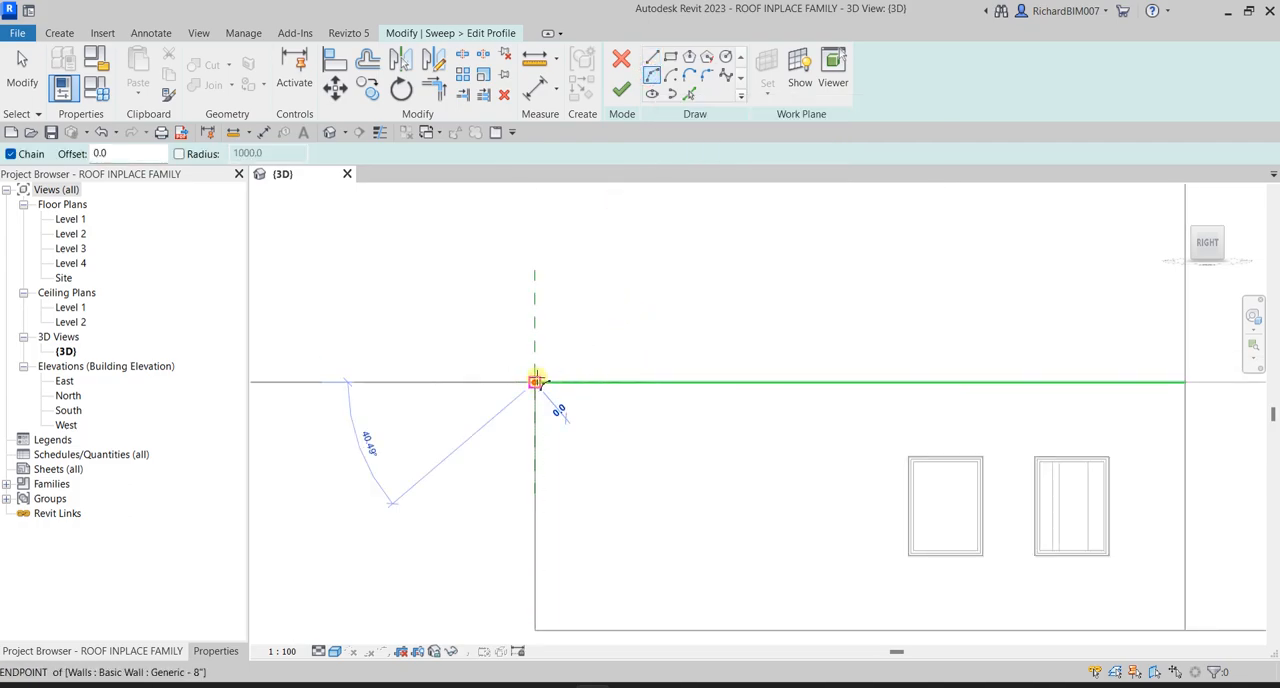
scroll(757, 288, "up", 1)
middle_click_drag(862, 283, 434, 388)
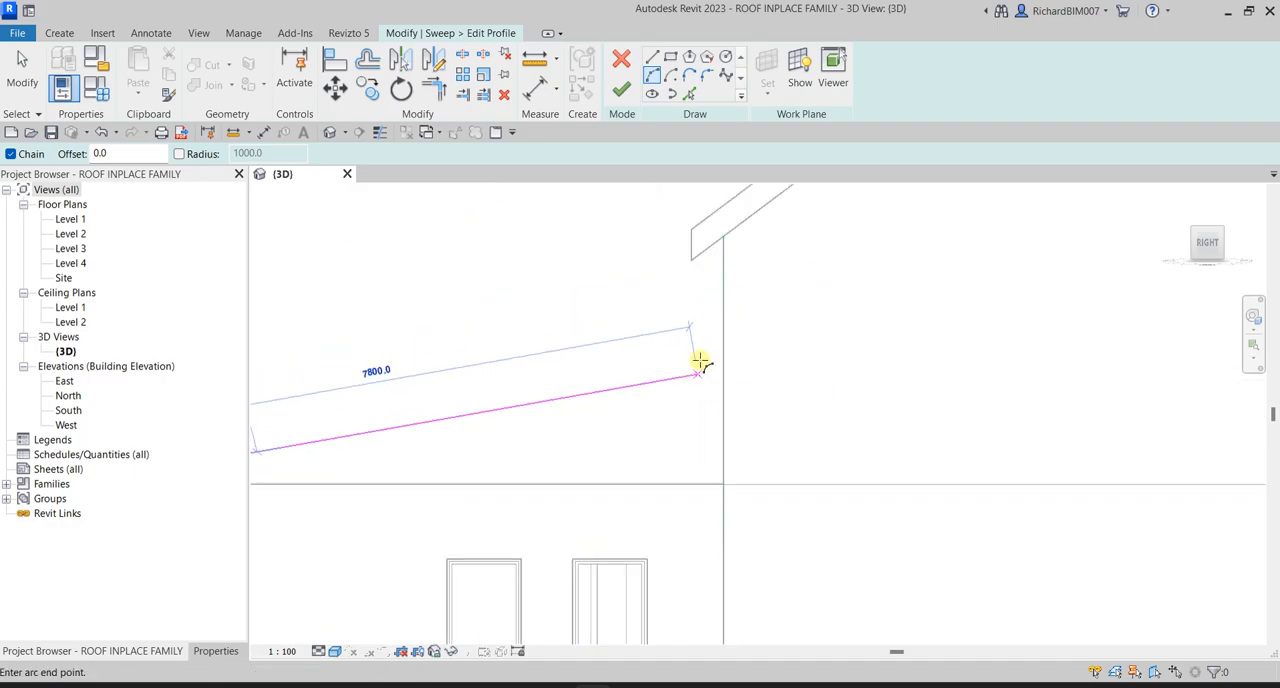
left_click(719, 285)
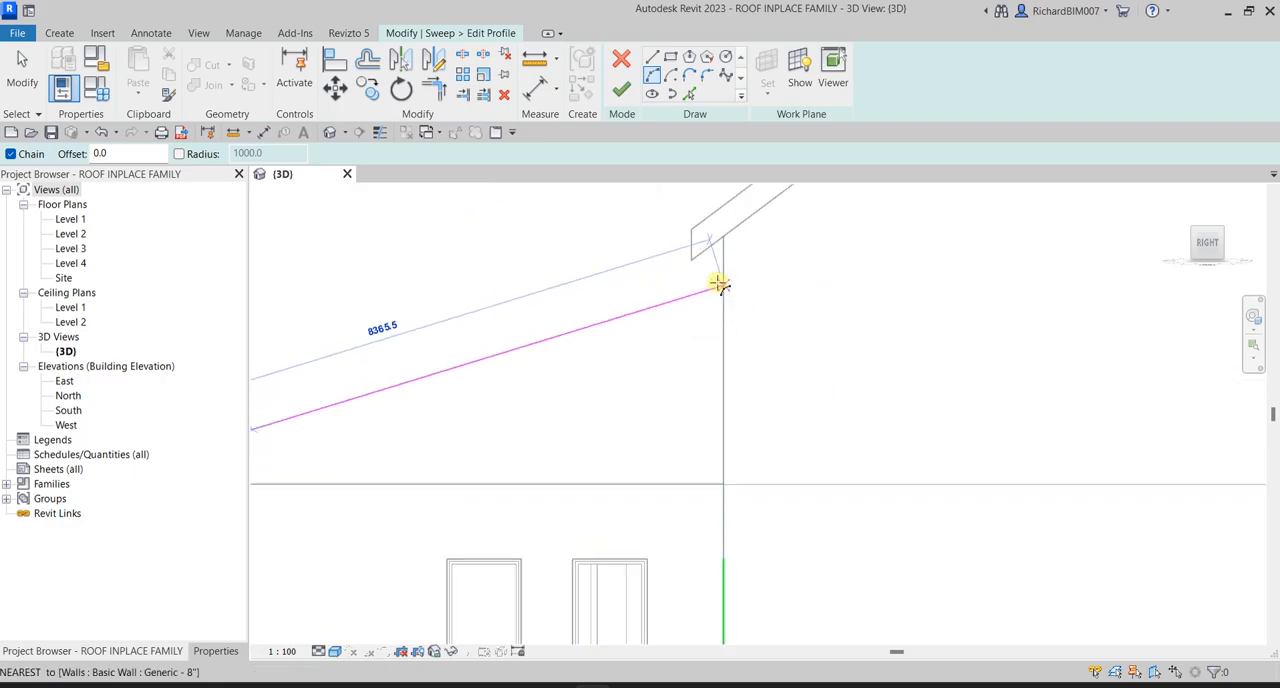
scroll(680, 340, "down", 4)
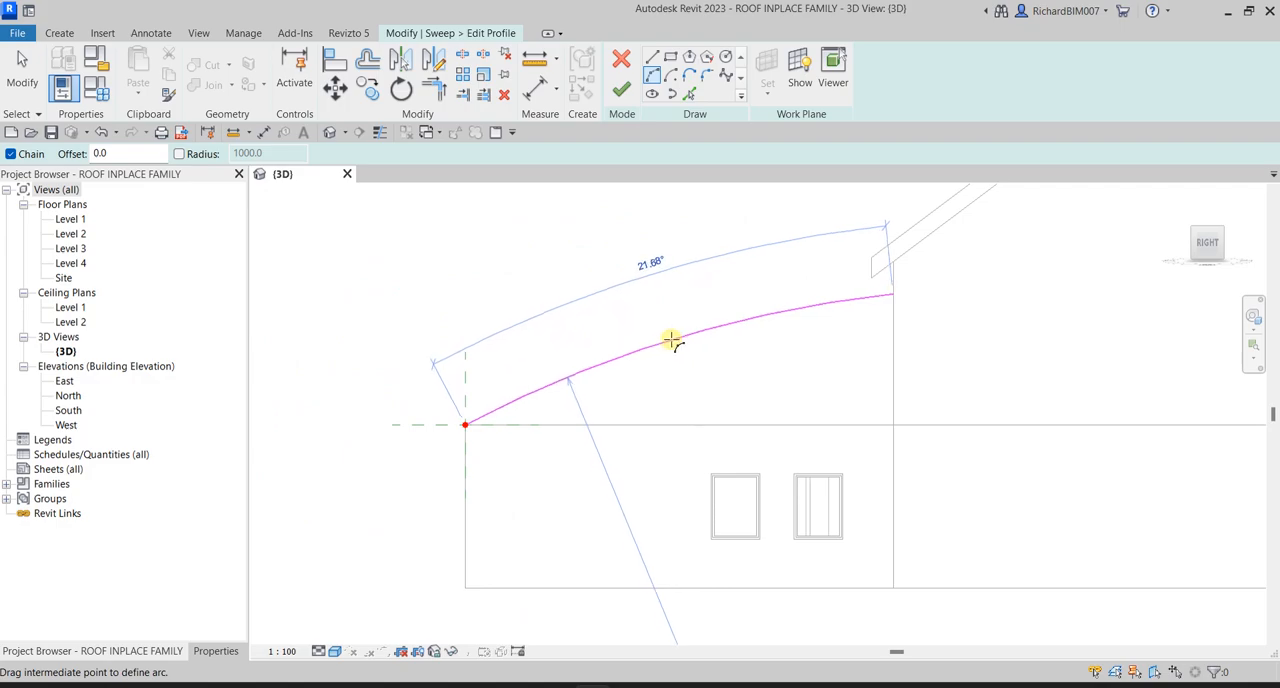
scroll(672, 339, "up", 2)
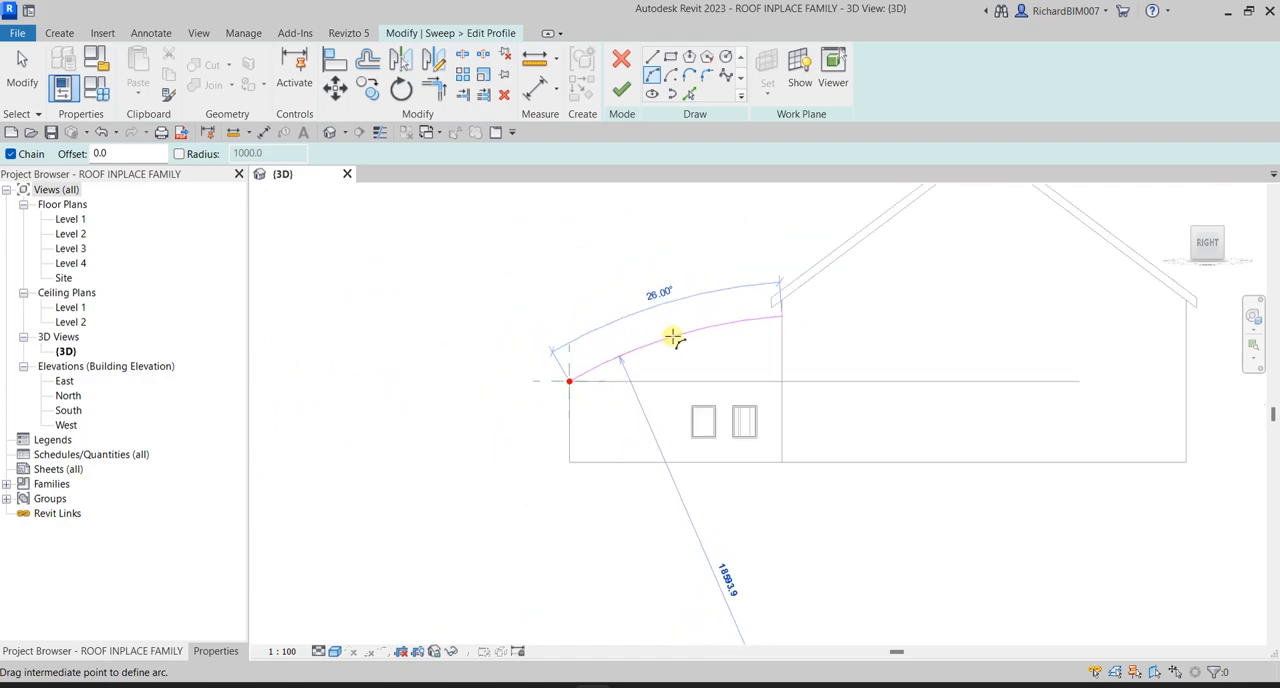
left_click(665, 338)
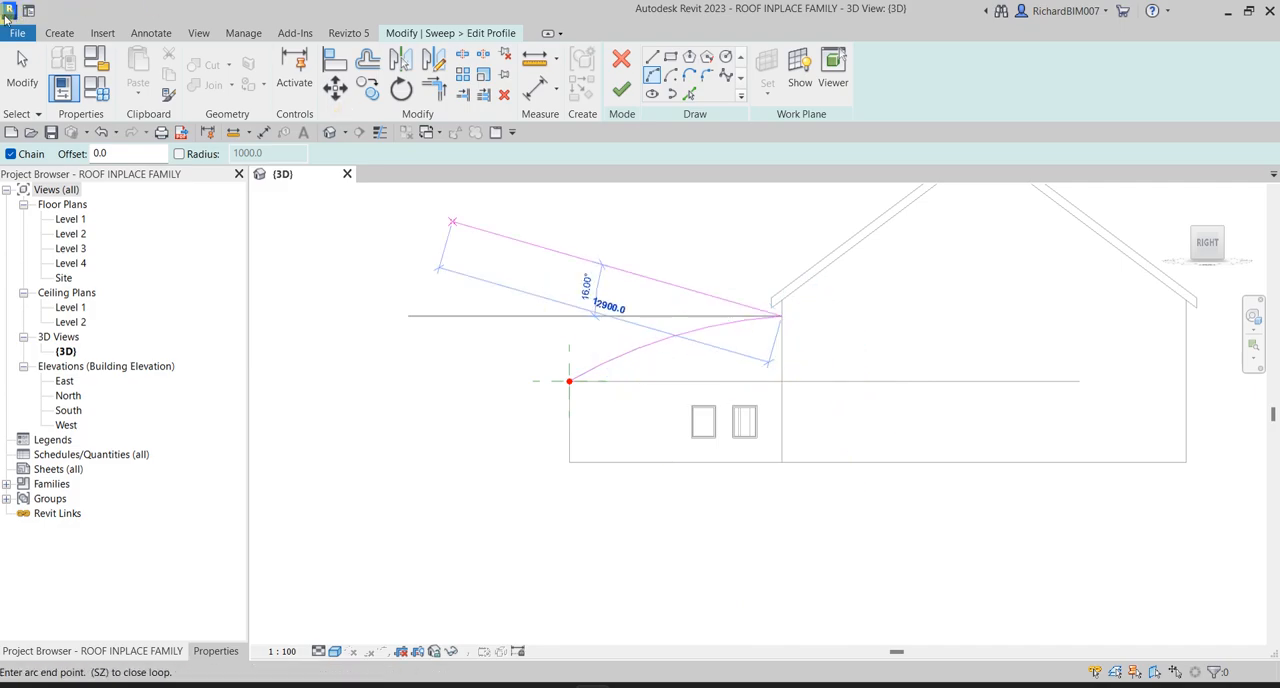
left_click(22, 68)
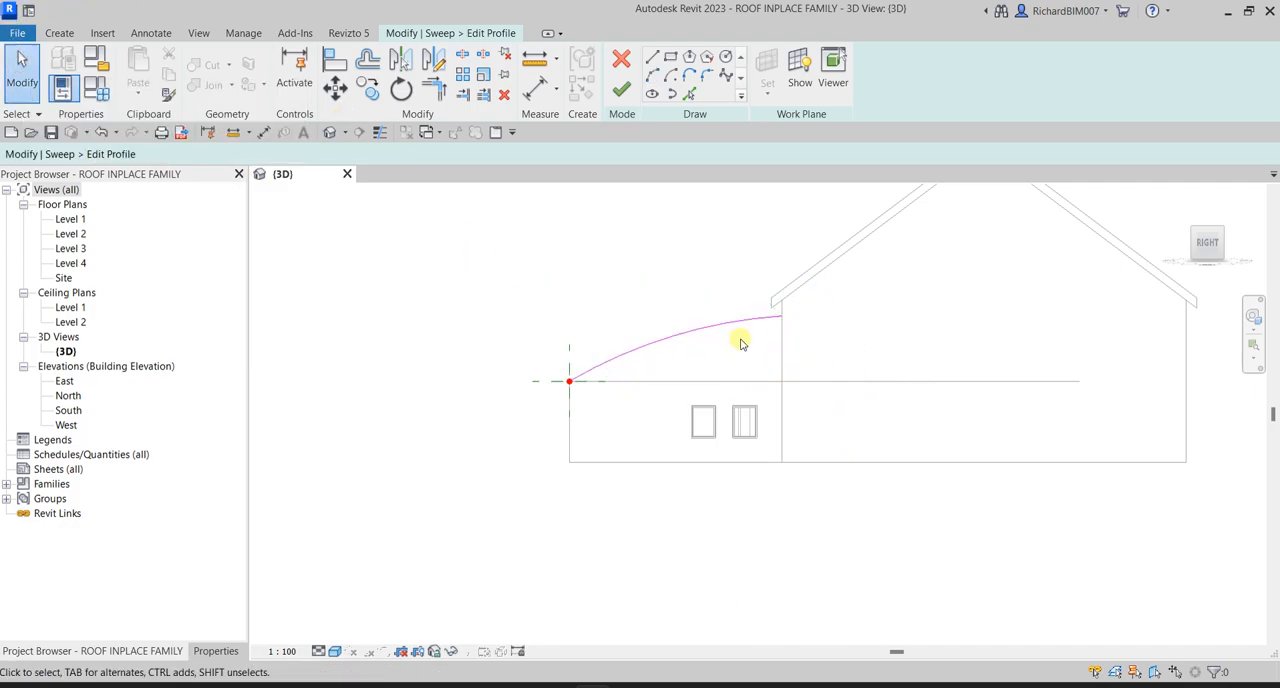
- Create a parallel copy of the profile arc on its underside using Pick Lines with a 300 mm offset
scroll(729, 345, "up", 2)
middle_click_drag(648, 369, 811, 469)
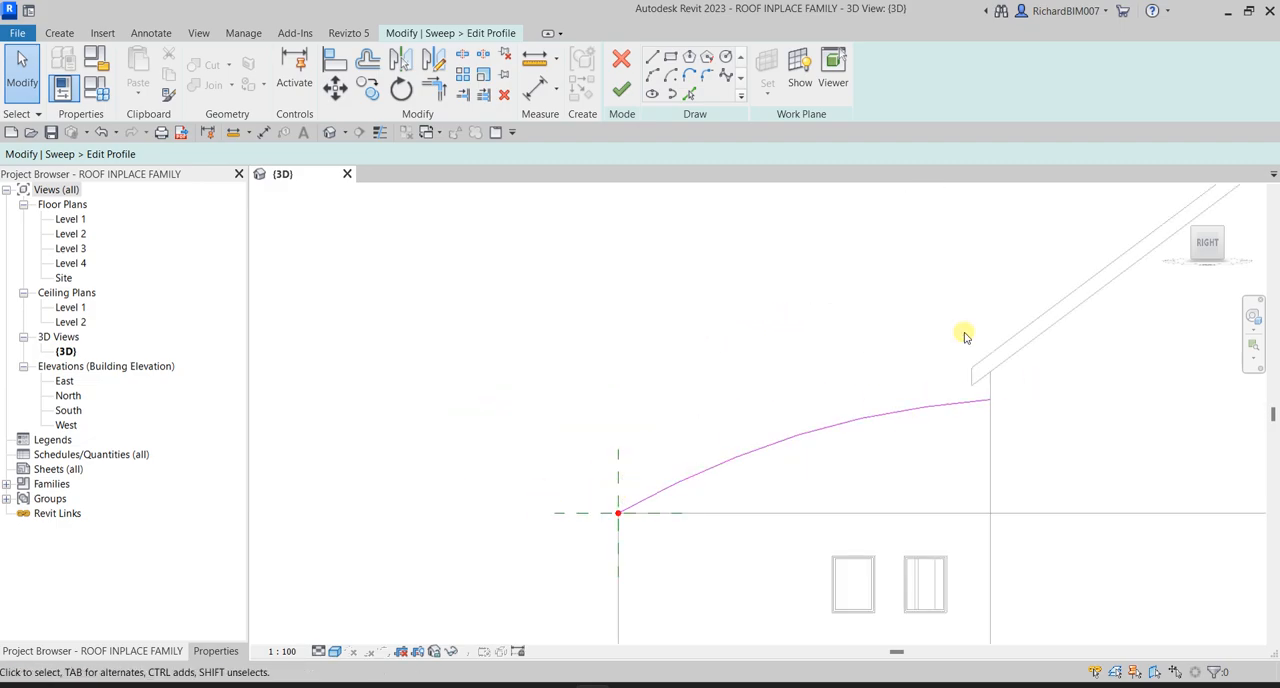
scroll(797, 462, "up", 3)
middle_click_drag(894, 449, 863, 480)
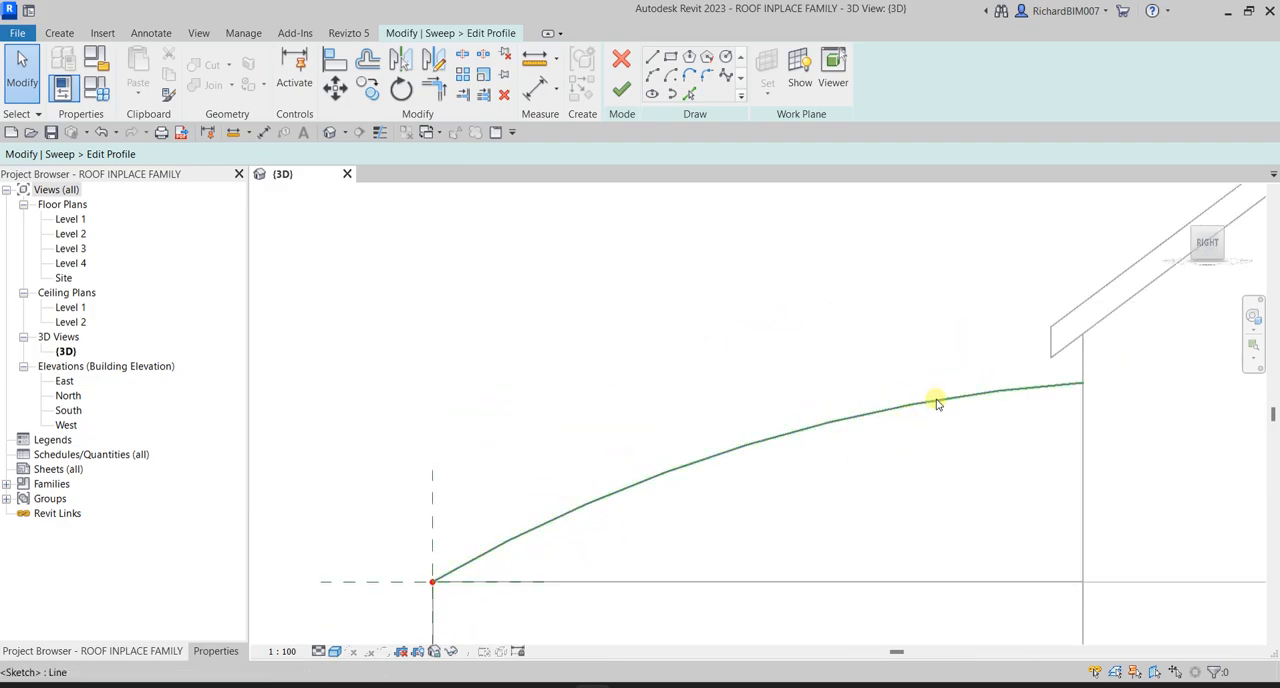
left_click(689, 94)
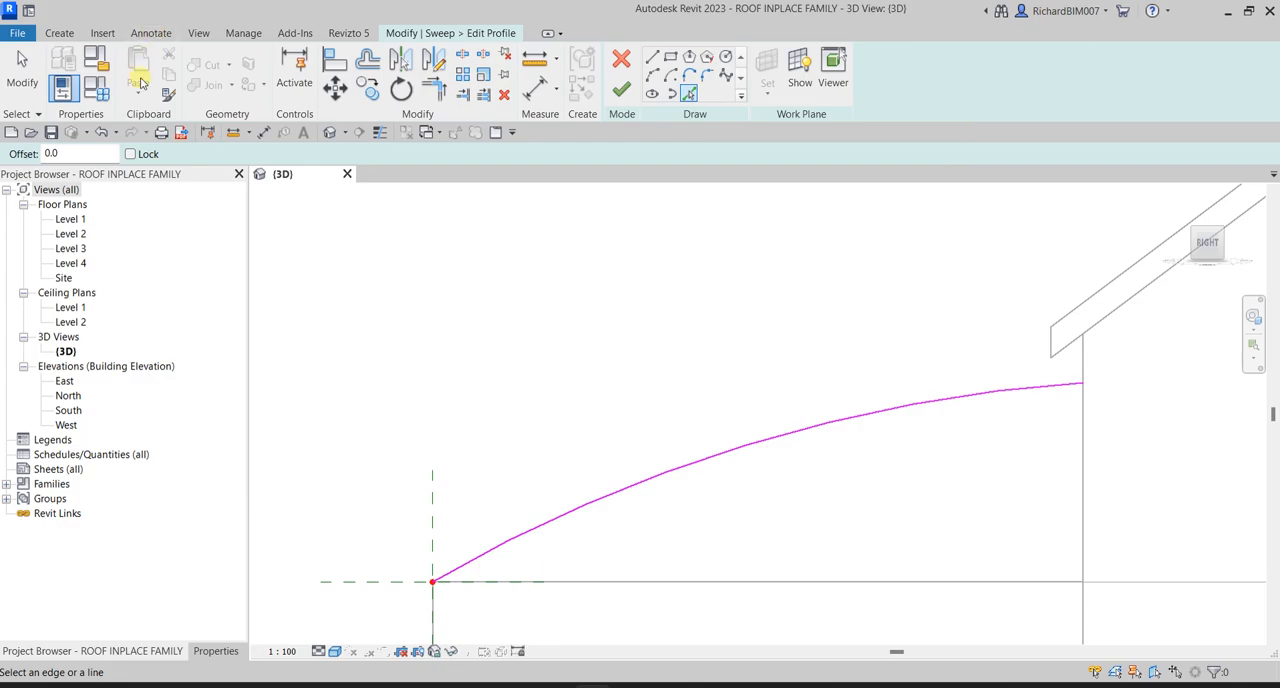
left_click(65, 153)
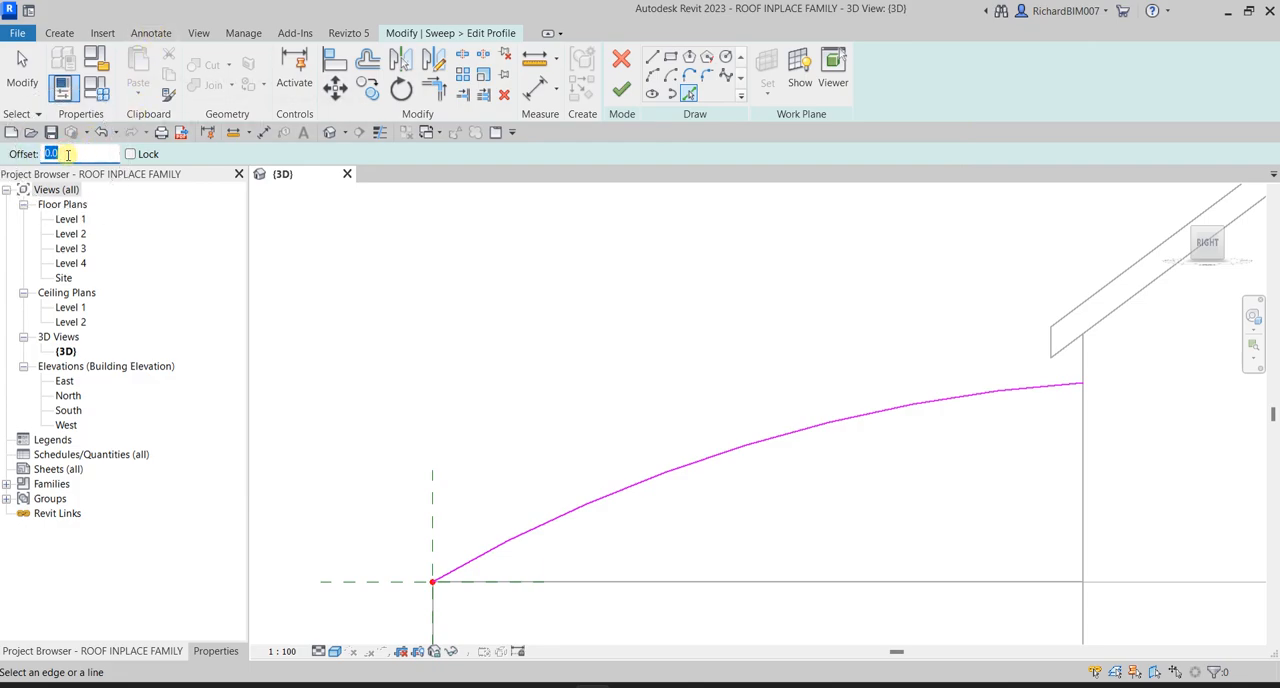
scroll(777, 417, "up", 4)
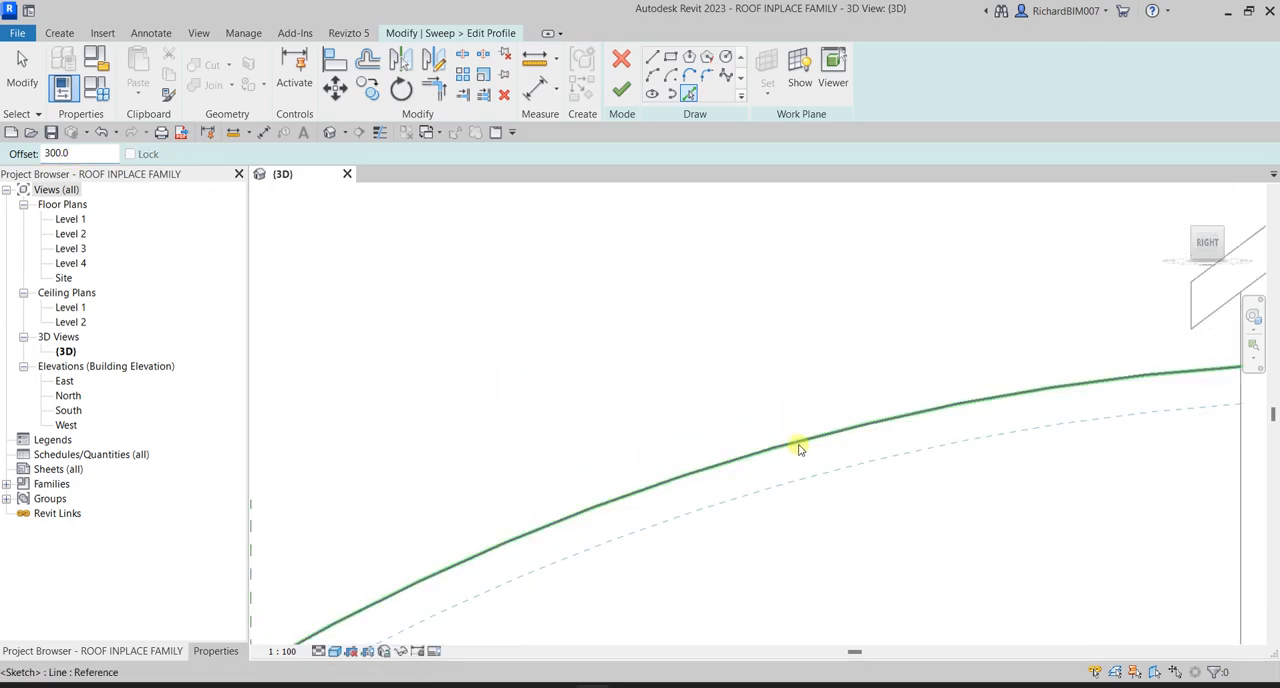
left_click(800, 447)
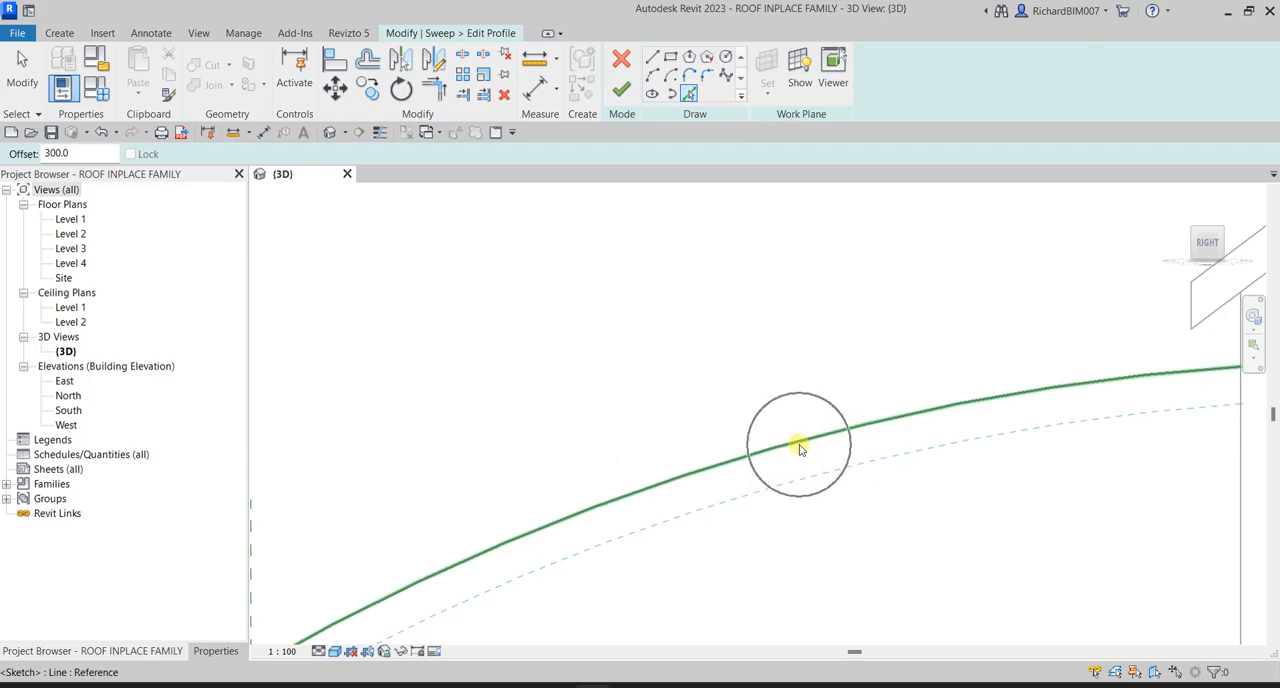
scroll(863, 477, "down", 2)
middle_click_drag(863, 477, 917, 494)
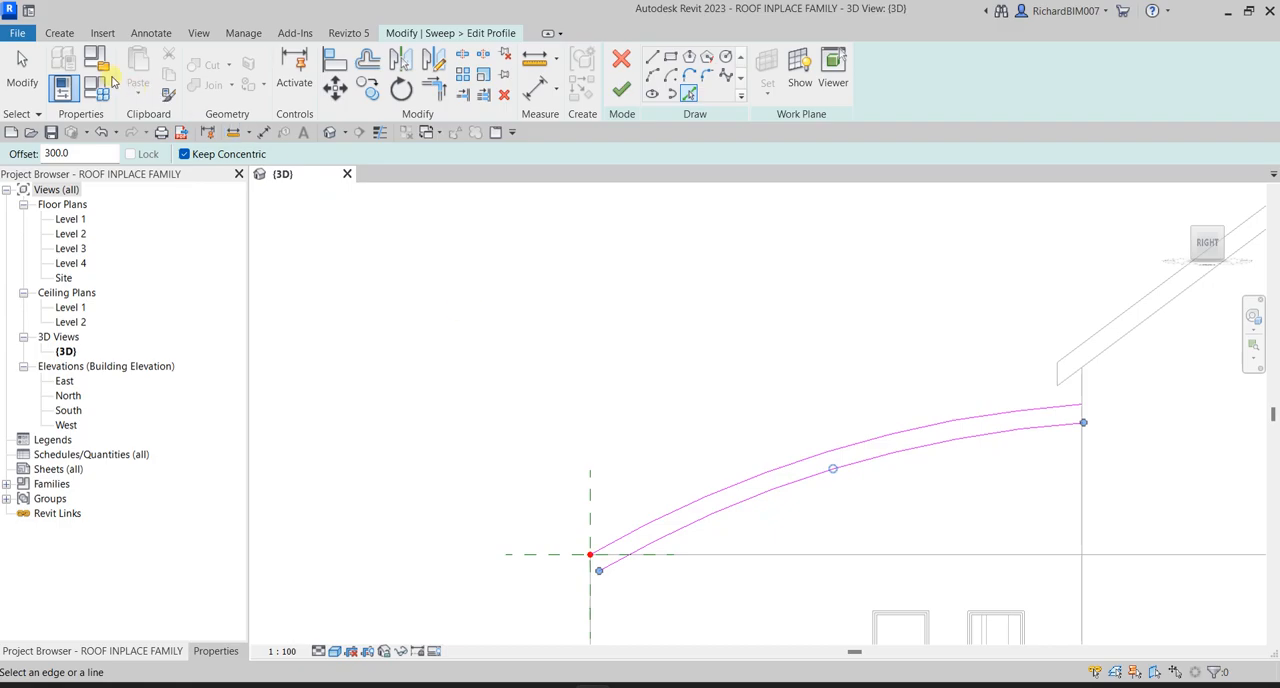
left_click(22, 70)
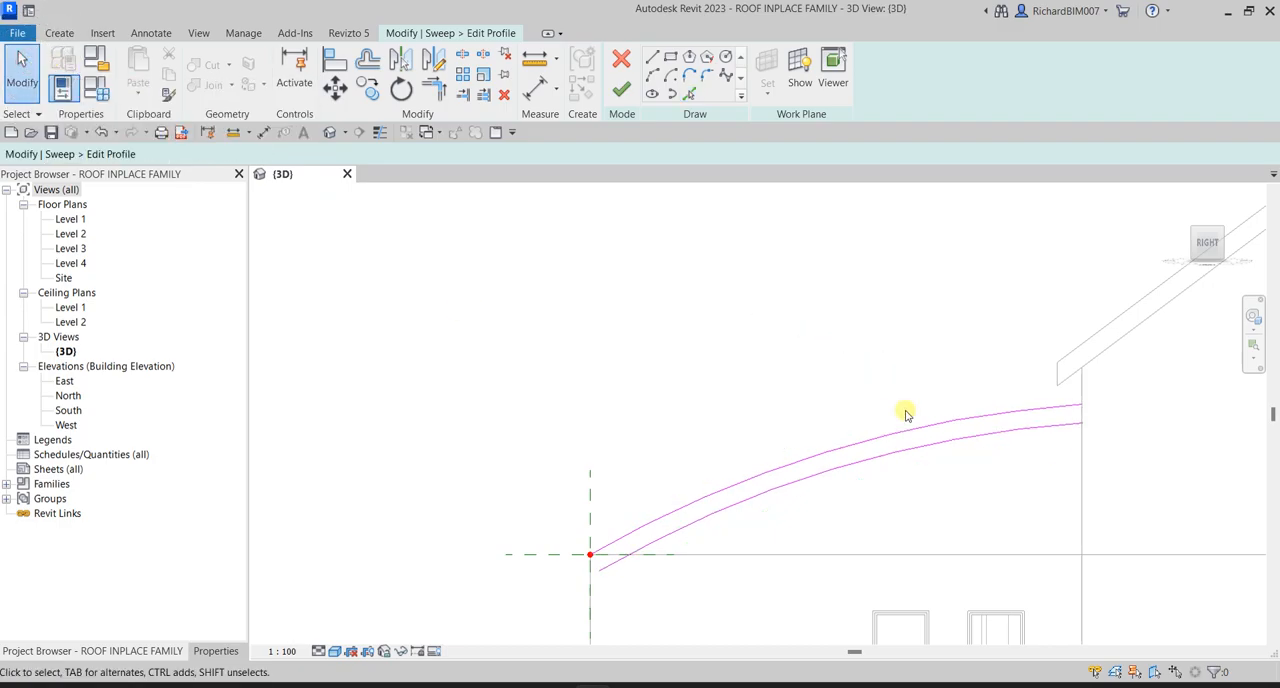
- Try to close the two arcs with straight lines at the gable wall and at the profile origin
left_click(651, 60)
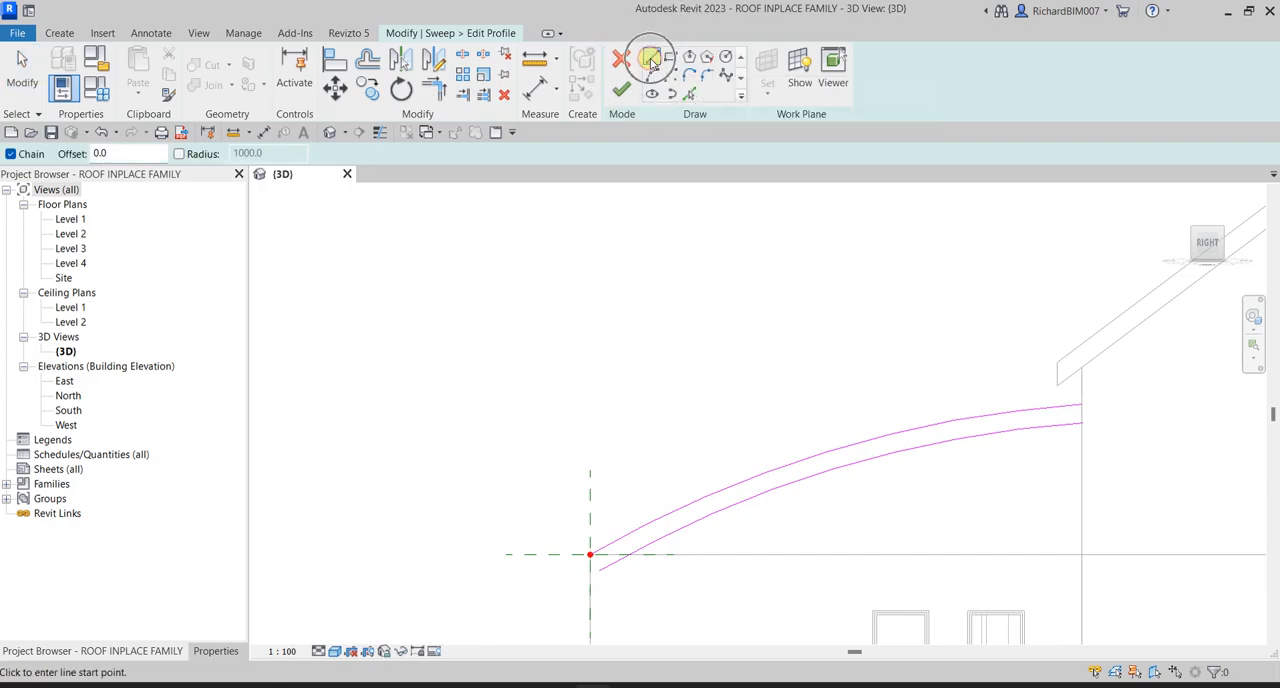
scroll(1097, 417, "up", 3)
scroll(1097, 417, "up", 2)
left_click(1026, 364)
left_click(1026, 509)
scroll(512, 528, "down", 2)
middle_click_drag(512, 528, 1056, 354)
key("Escape")
scroll(1049, 355, "down", 1)
middle_click_drag(887, 477, 1031, 336)
scroll(880, 338, "up", 3)
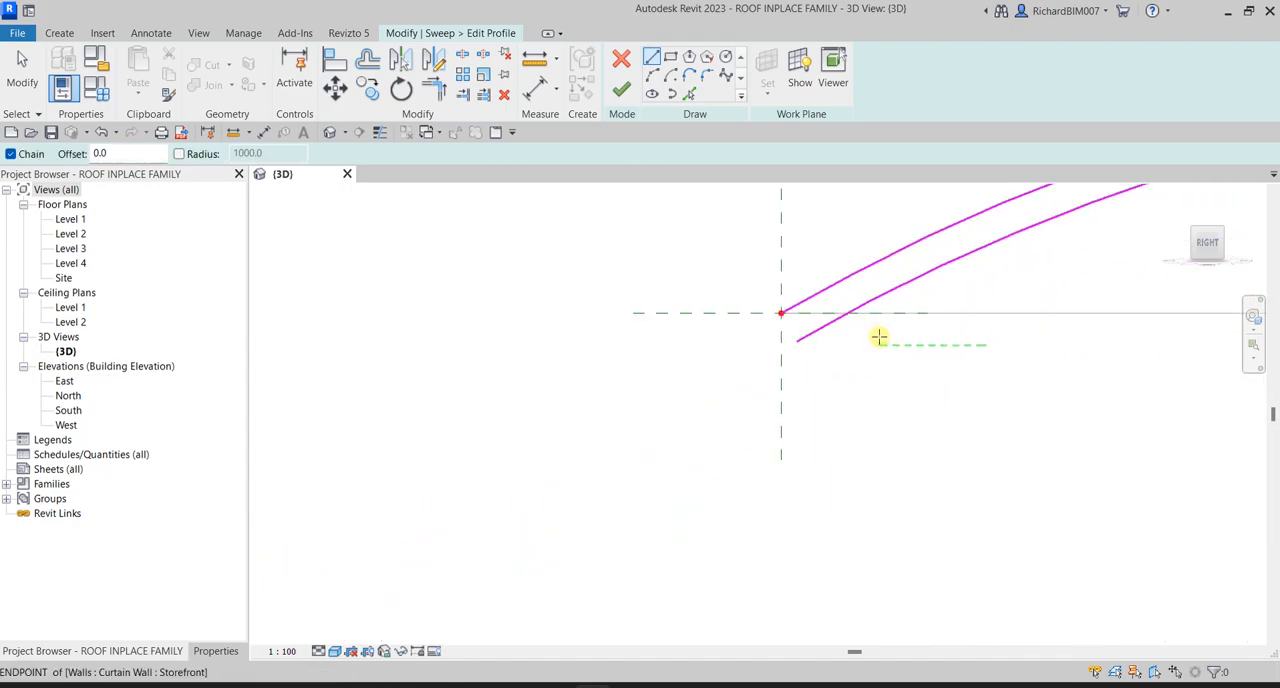
left_click(750, 305)
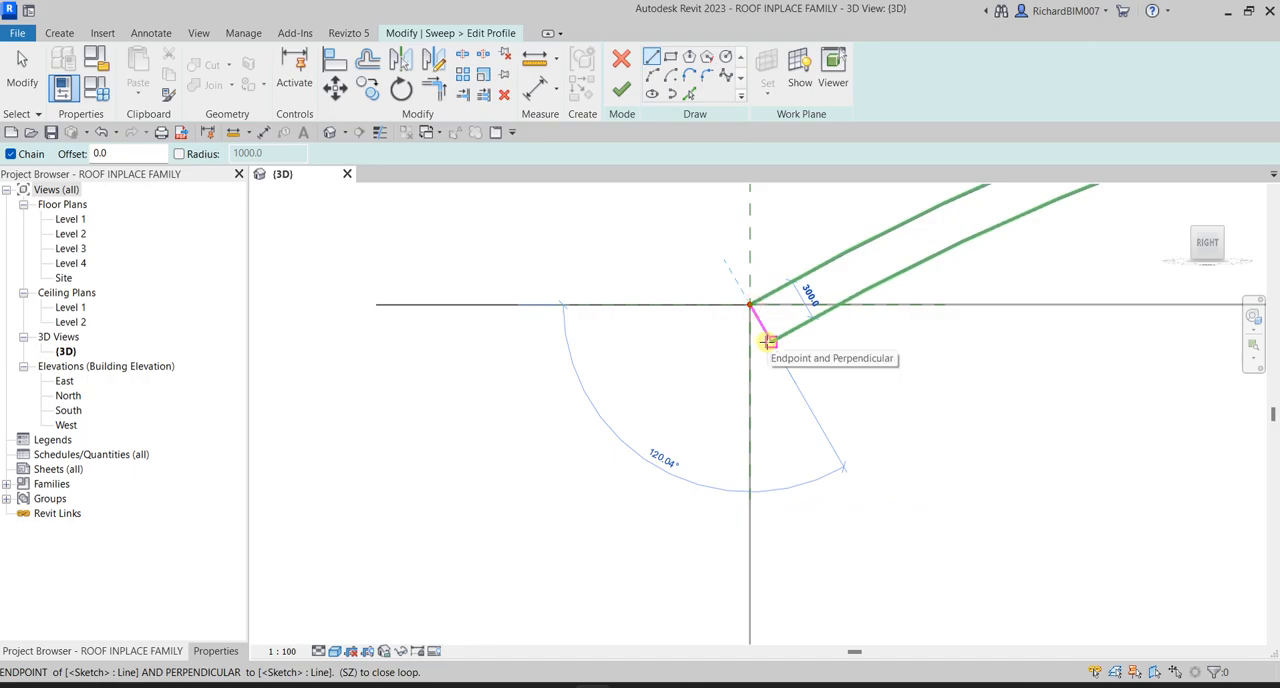
left_click(767, 341)
scroll(1000, 363, "down", 5)
key("Escape")
key("Escape")
- Delete both arcs and the closing lines from the profile sketch
left_click_drag(632, 344, 1066, 423)
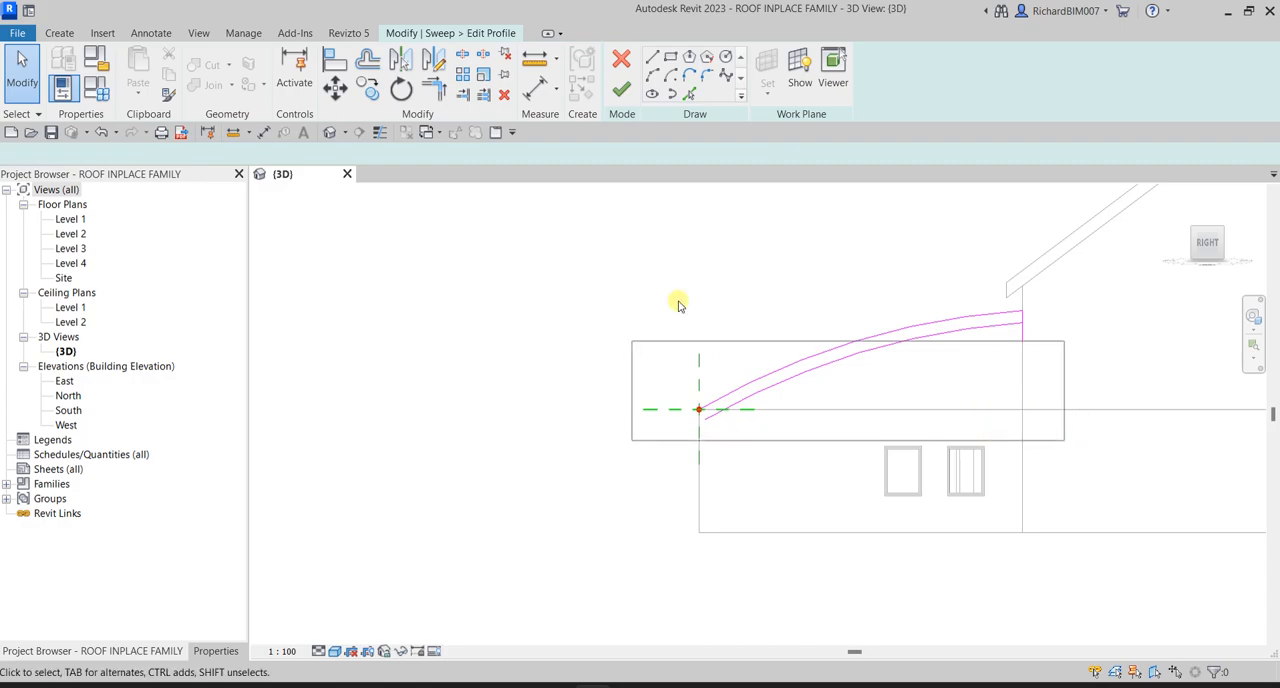
left_click_drag(630, 285, 925, 235)
left_click(898, 336)
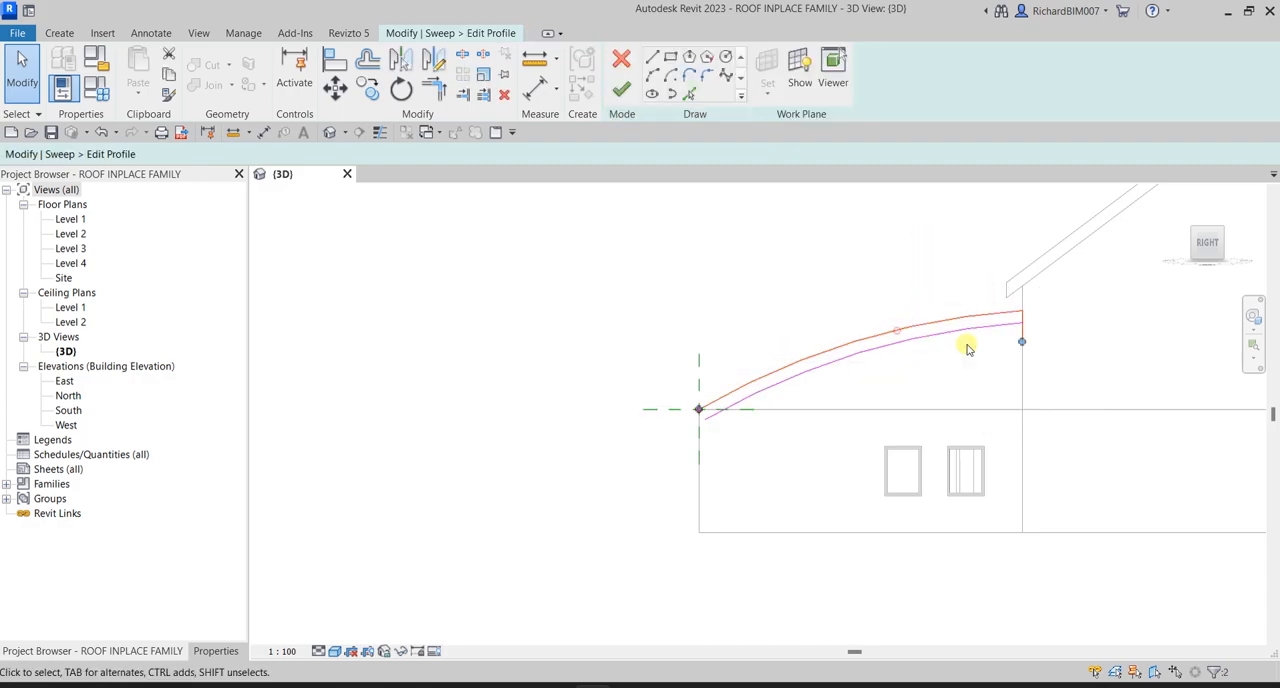
key("Delete")
left_click(923, 336)
key("Delete")
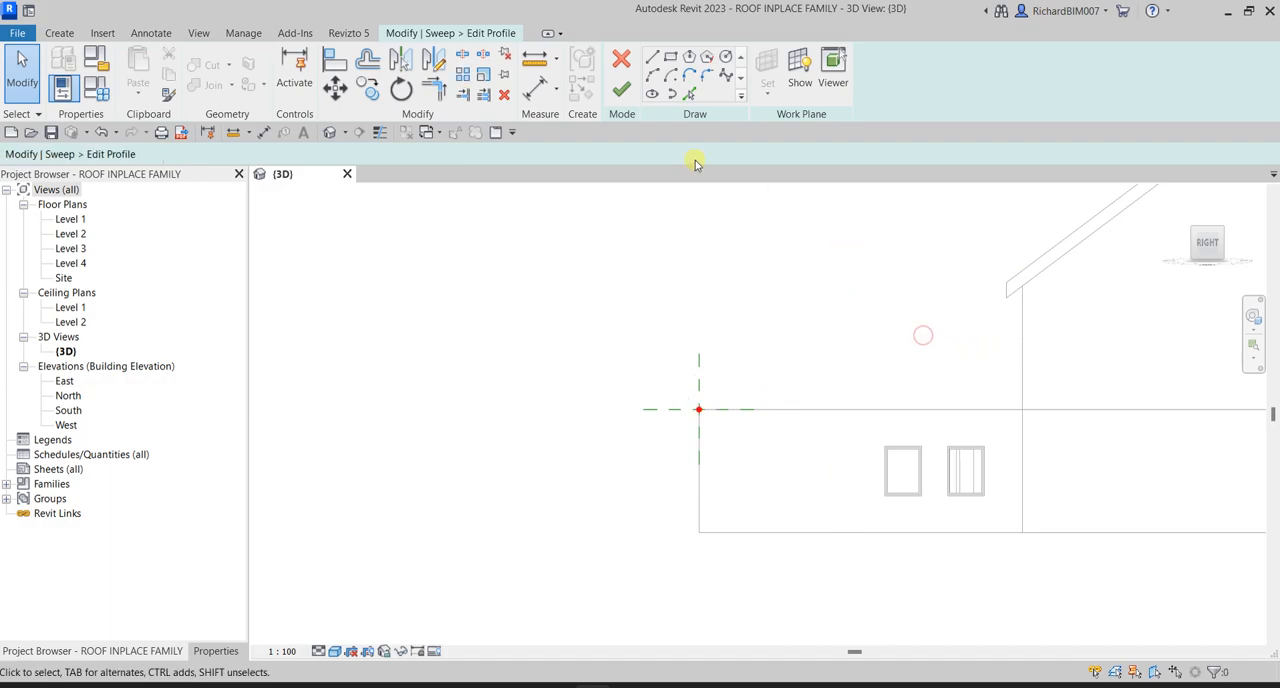
- Draw a flatter start-end-radius arc from the profile origin at the low wall's top corner to the gable wall below the eave
left_click(652, 77)
scroll(766, 434, "up", 4)
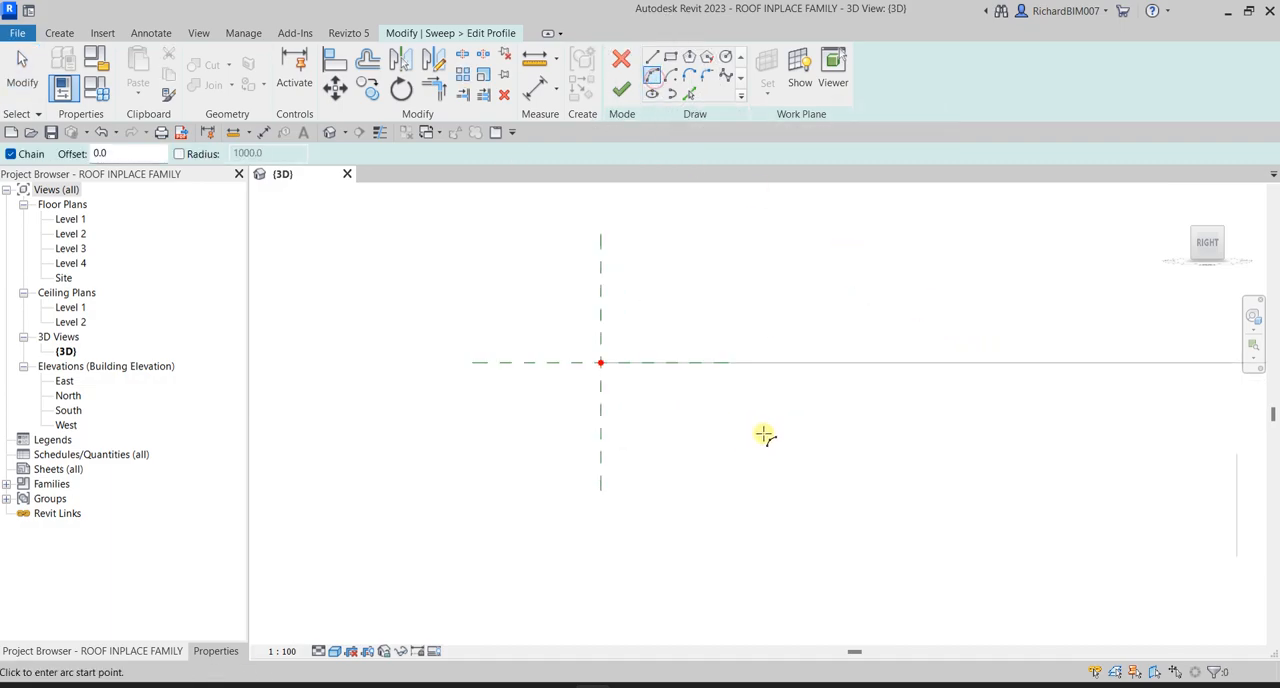
left_click(601, 363)
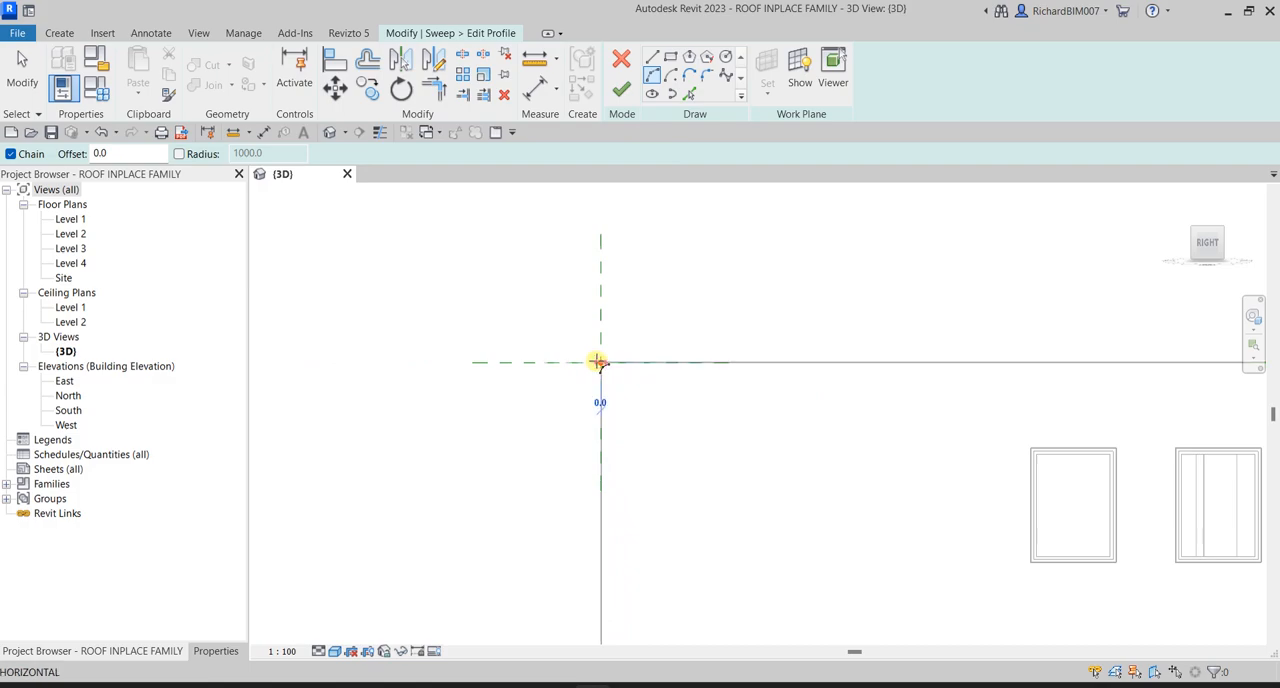
scroll(865, 281, "down", 3)
middle_click_drag(1228, 289, 759, 436)
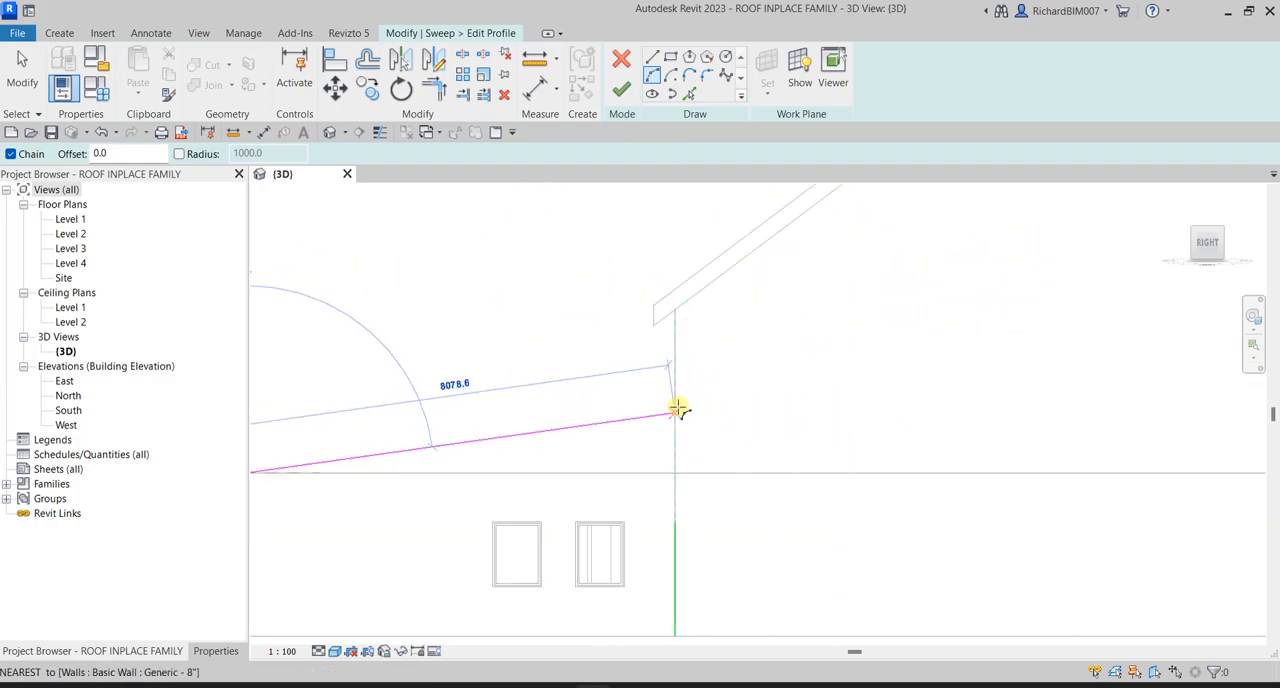
left_click(675, 377)
scroll(652, 380, "down", 2)
middle_click_drag(563, 391, 617, 357)
left_click(619, 361)
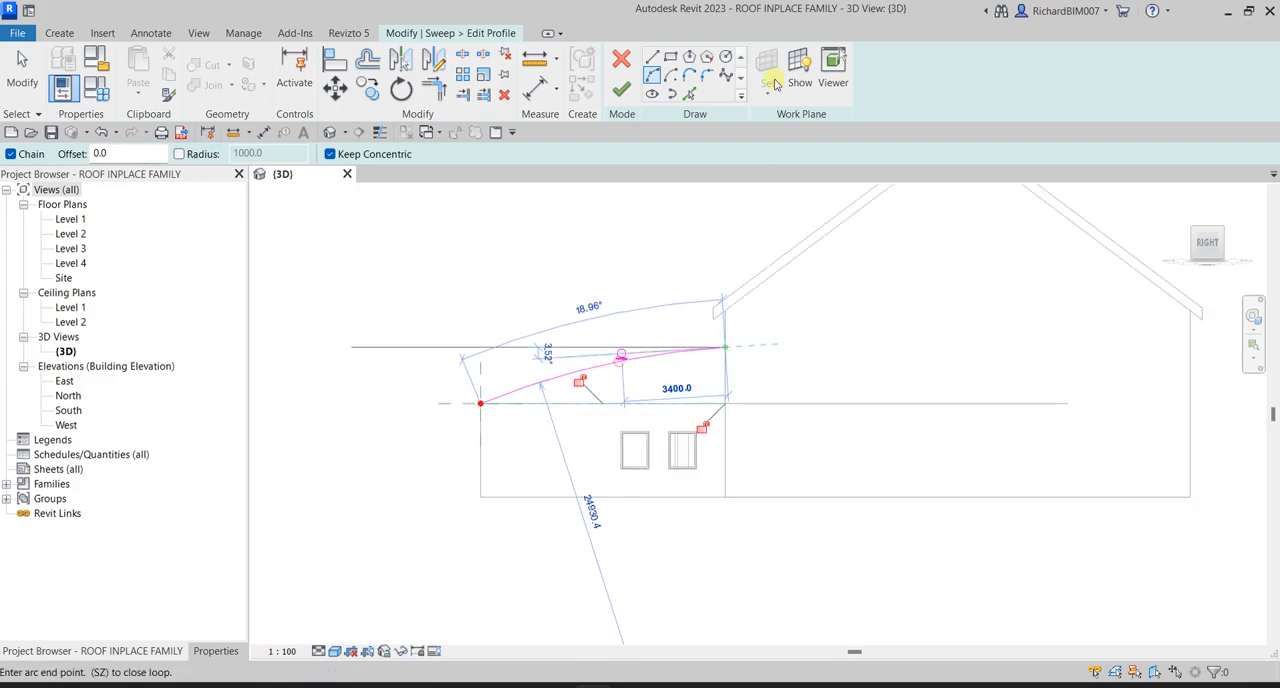
- Create a parallel arc 300 mm above the profile arc with Pick Lines
left_click(688, 95)
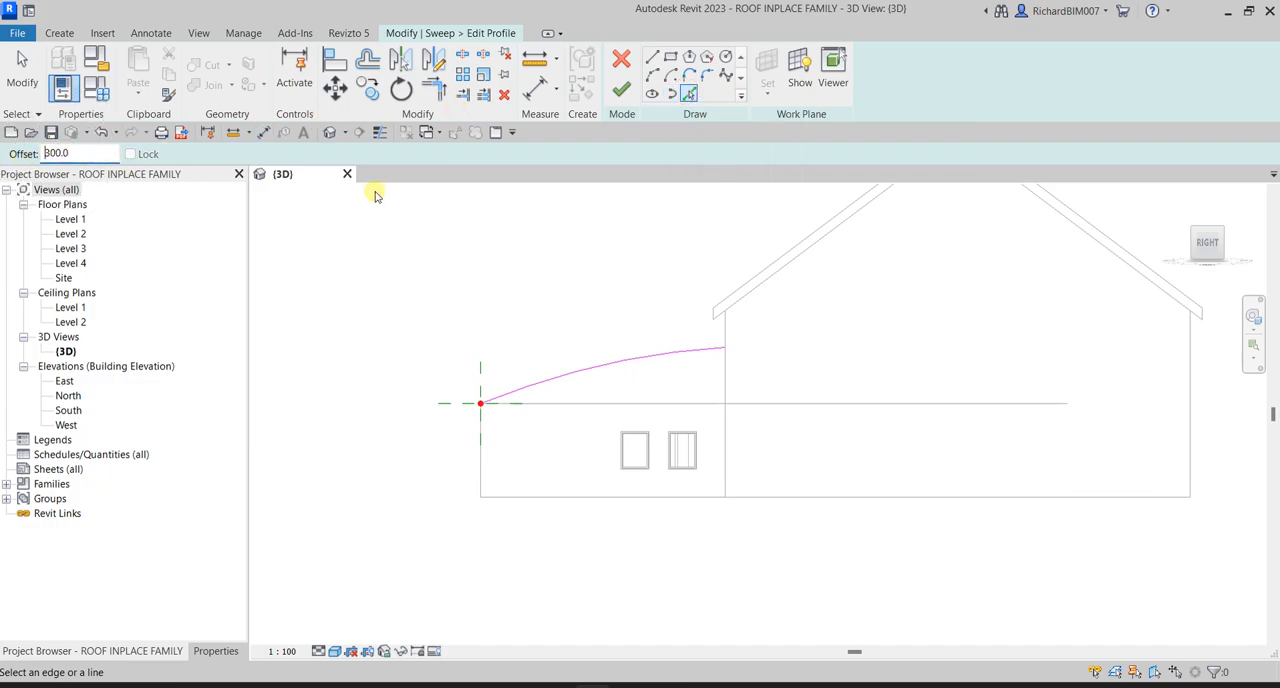
scroll(640, 328, "up", 3)
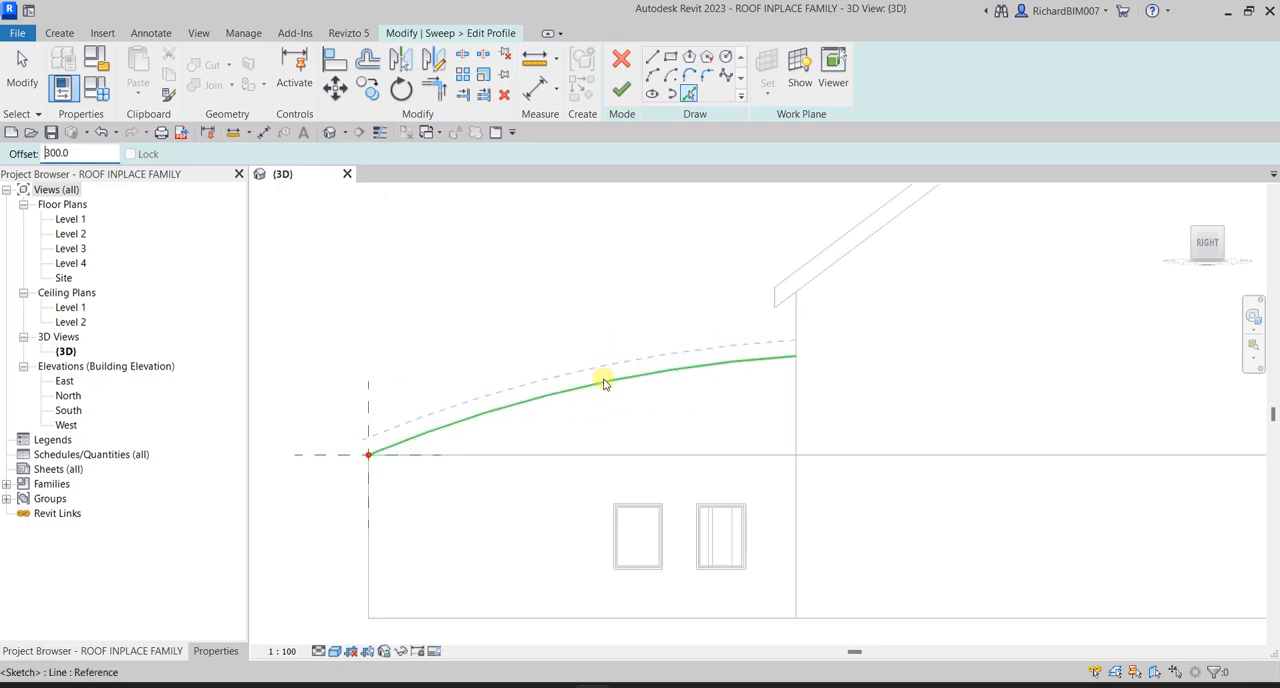
left_click(603, 382)
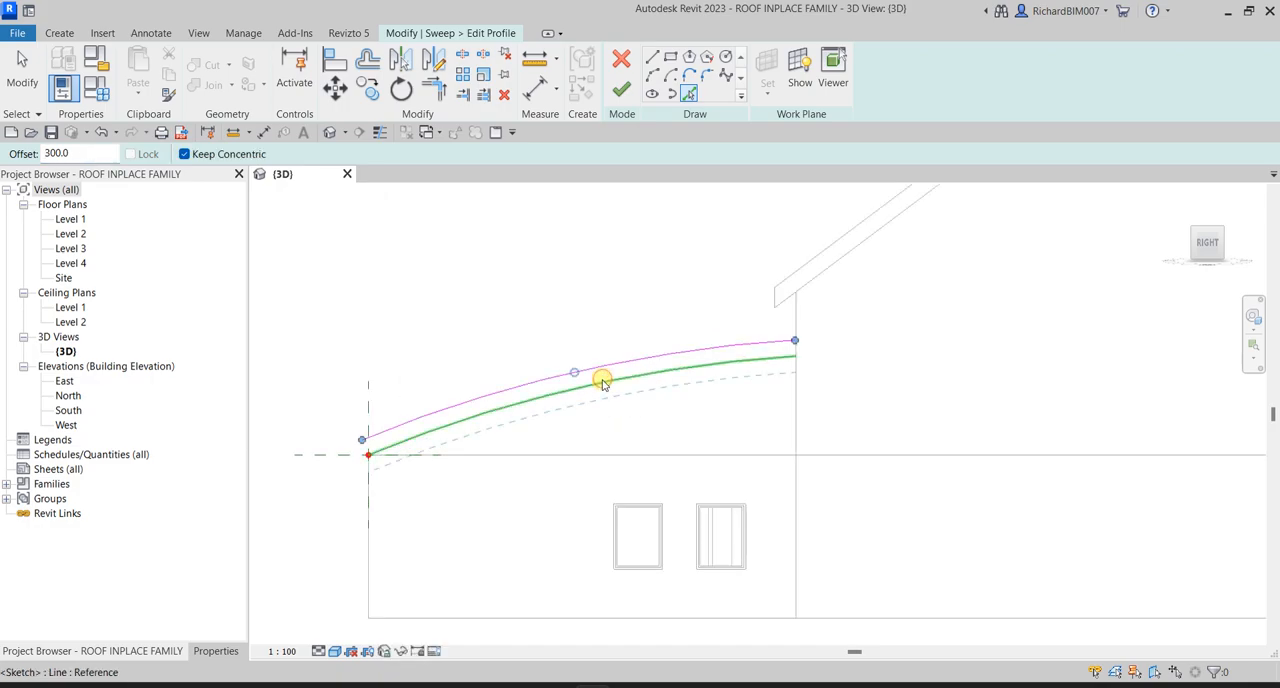
left_click(24, 70)
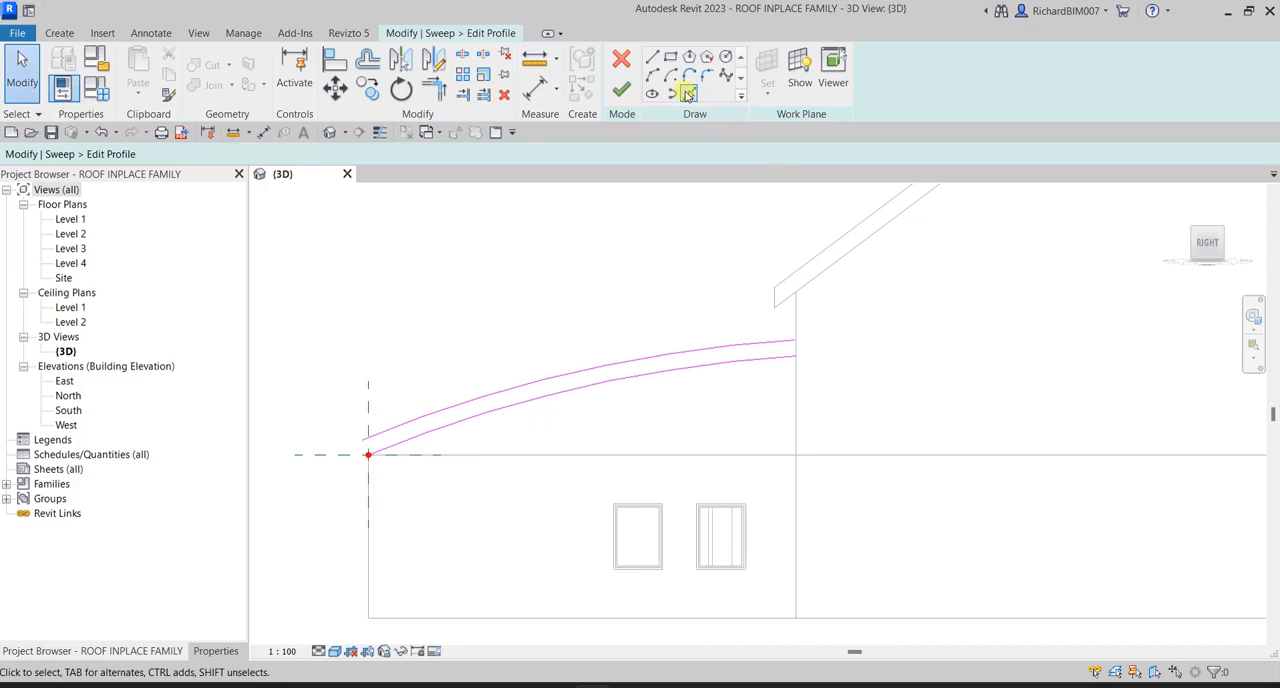
- Add vertical profile lines from the gable wall's edge and the low wall's outer edge using Pick Lines with zero offset
left_click(689, 96)
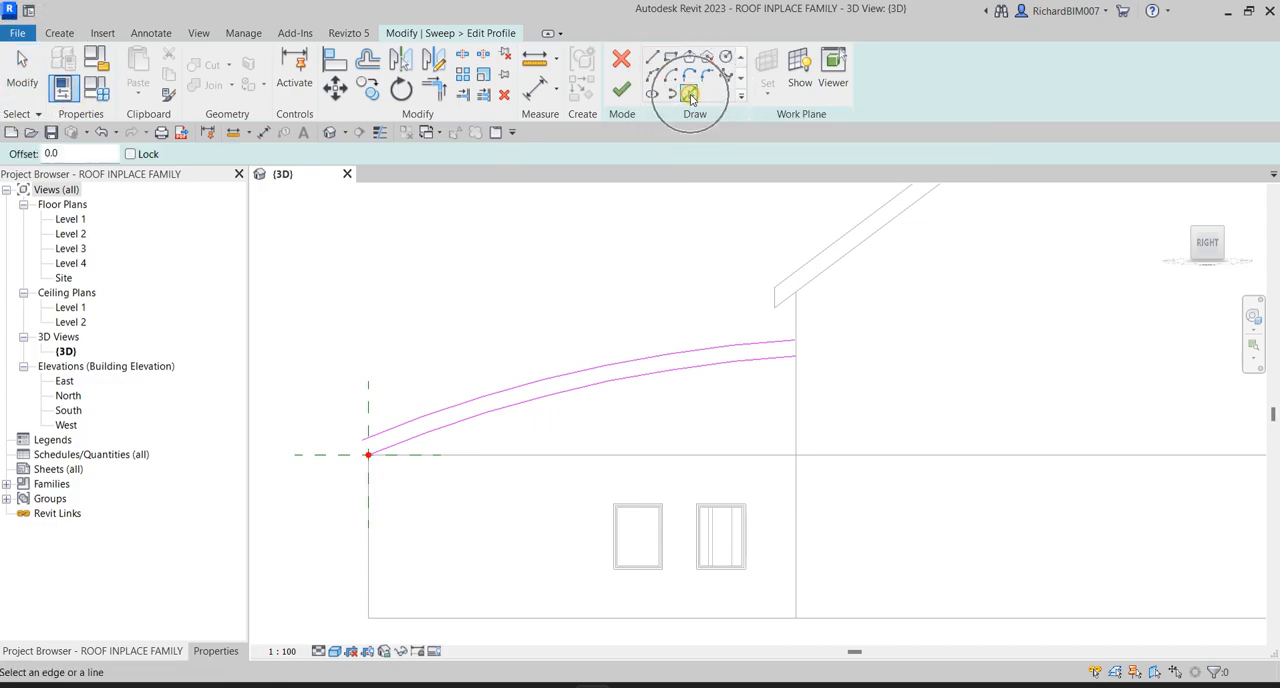
scroll(830, 380, "up", 3)
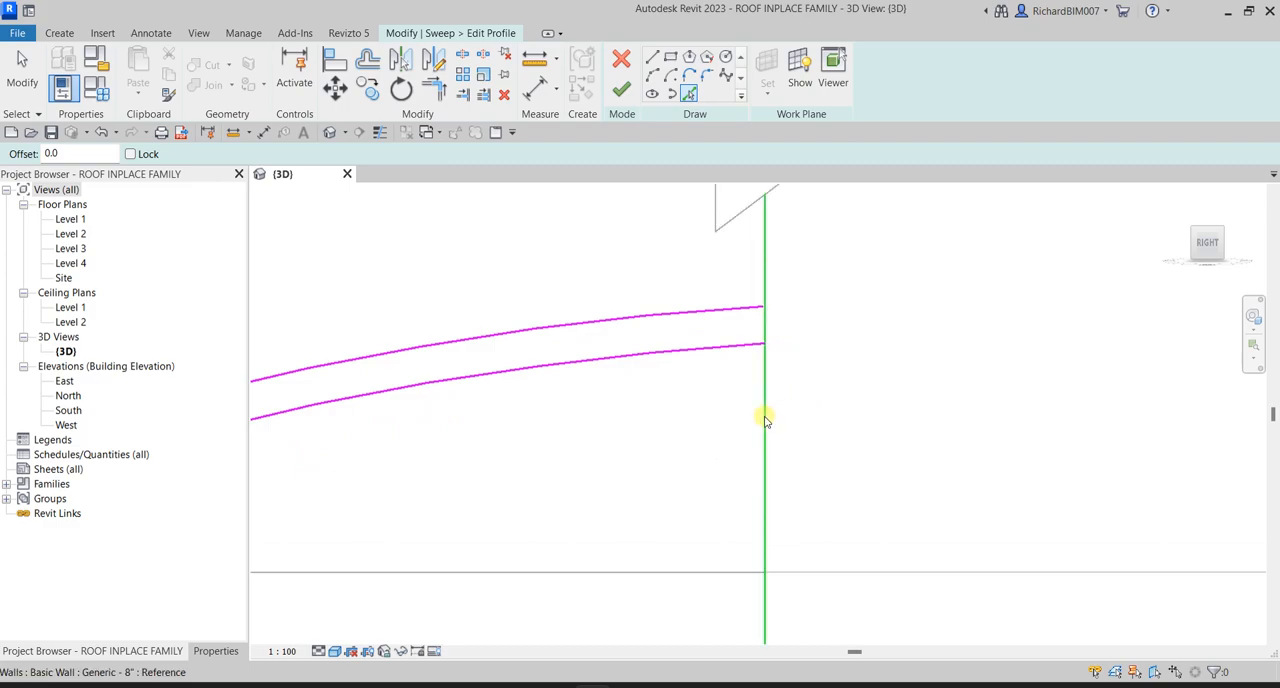
scroll(765, 414, "down", 3)
middle_click_drag(477, 452, 878, 293)
scroll(684, 390, "up", 2)
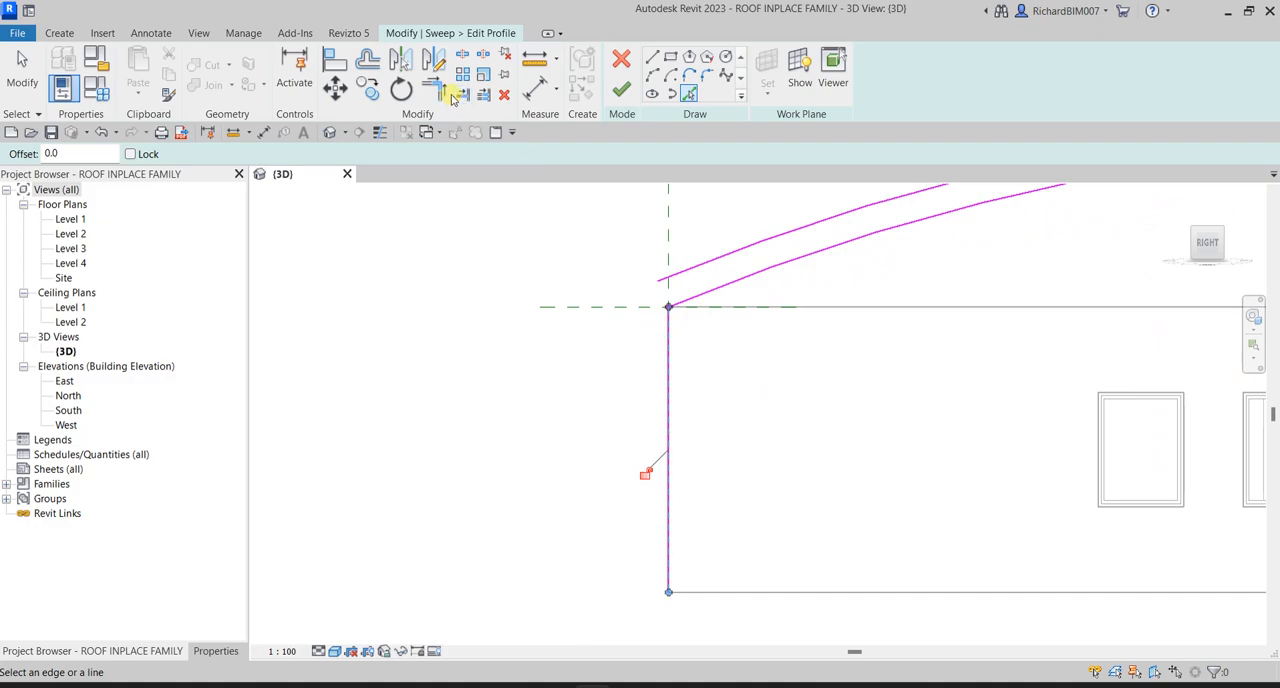
- Trim the vertical line at the profile origin to corners with the upper and lower arcs
left_click(435, 90)
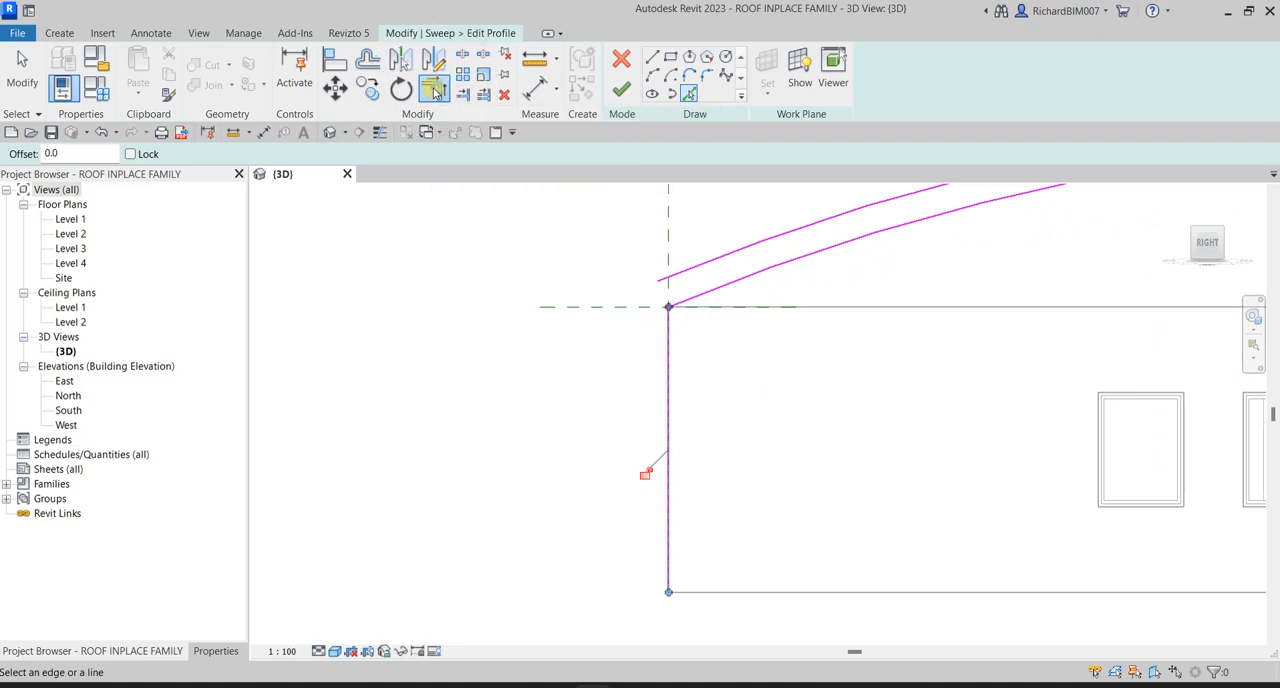
left_click(668, 362)
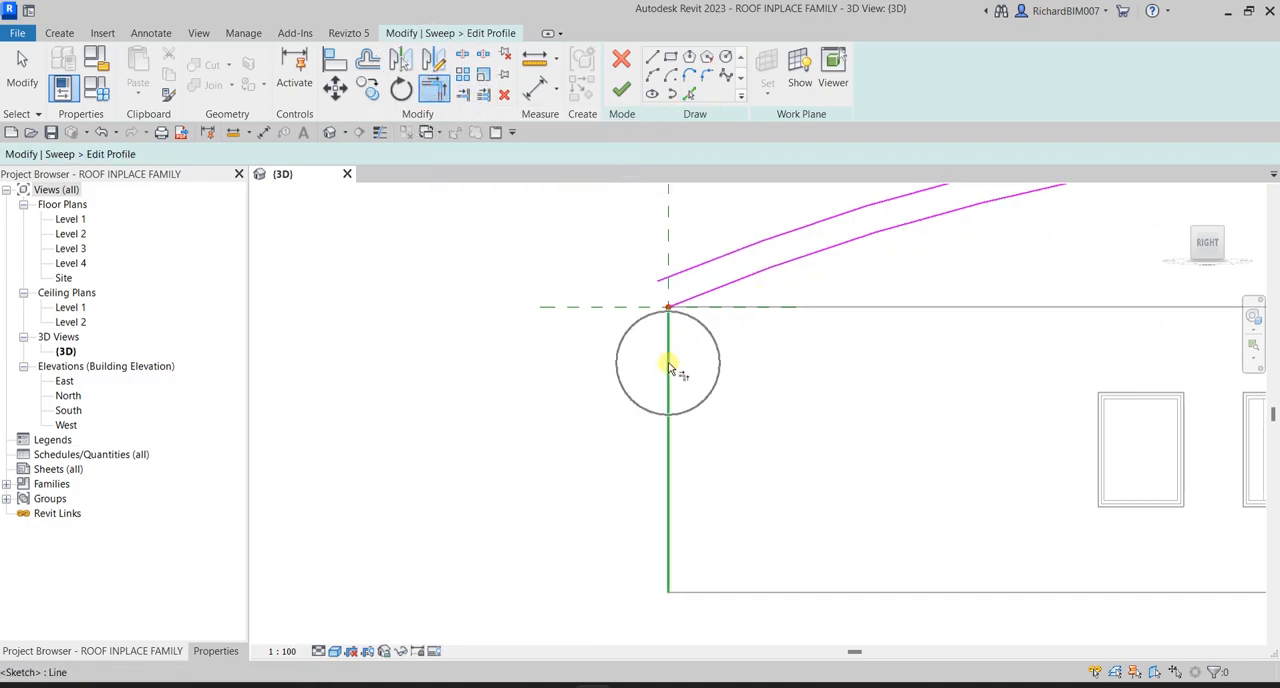
left_click(716, 265)
left_click(706, 293)
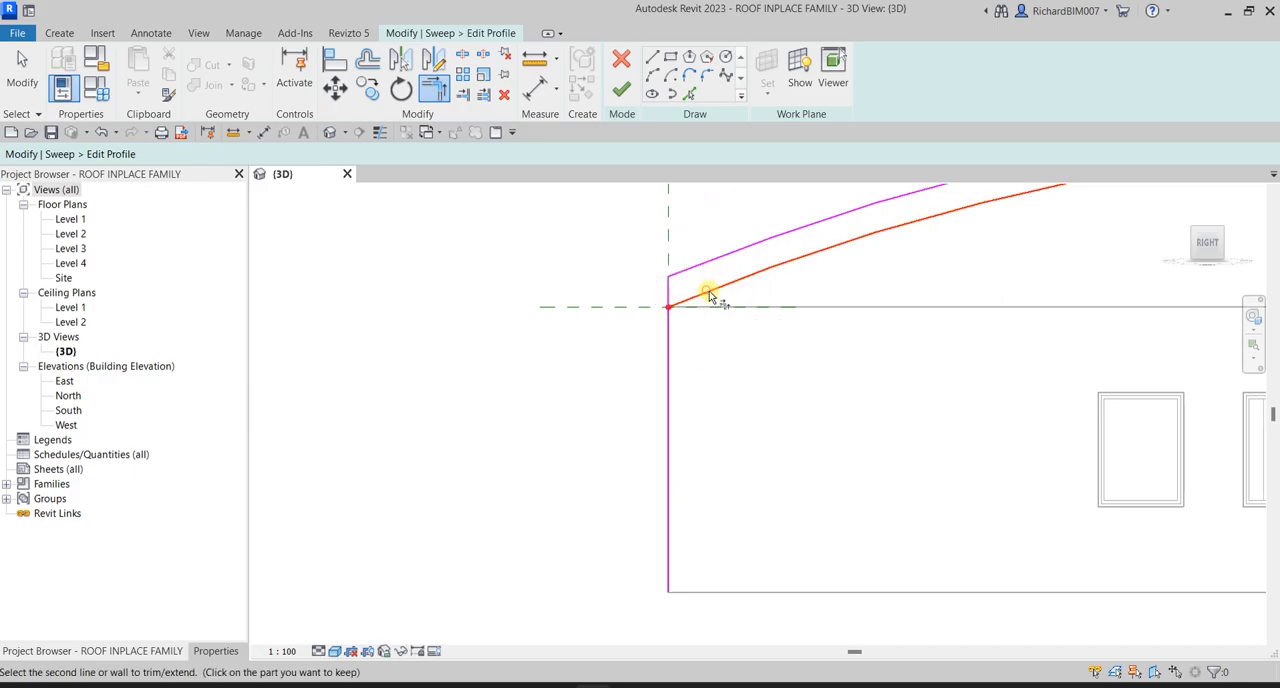
left_click(669, 287)
- Trim the gable wall line to corners with both arcs, closing the profile loop
scroll(823, 394, "down", 3)
middle_click_drag(1091, 372, 809, 427)
scroll(840, 335, "up", 5)
left_click(790, 260)
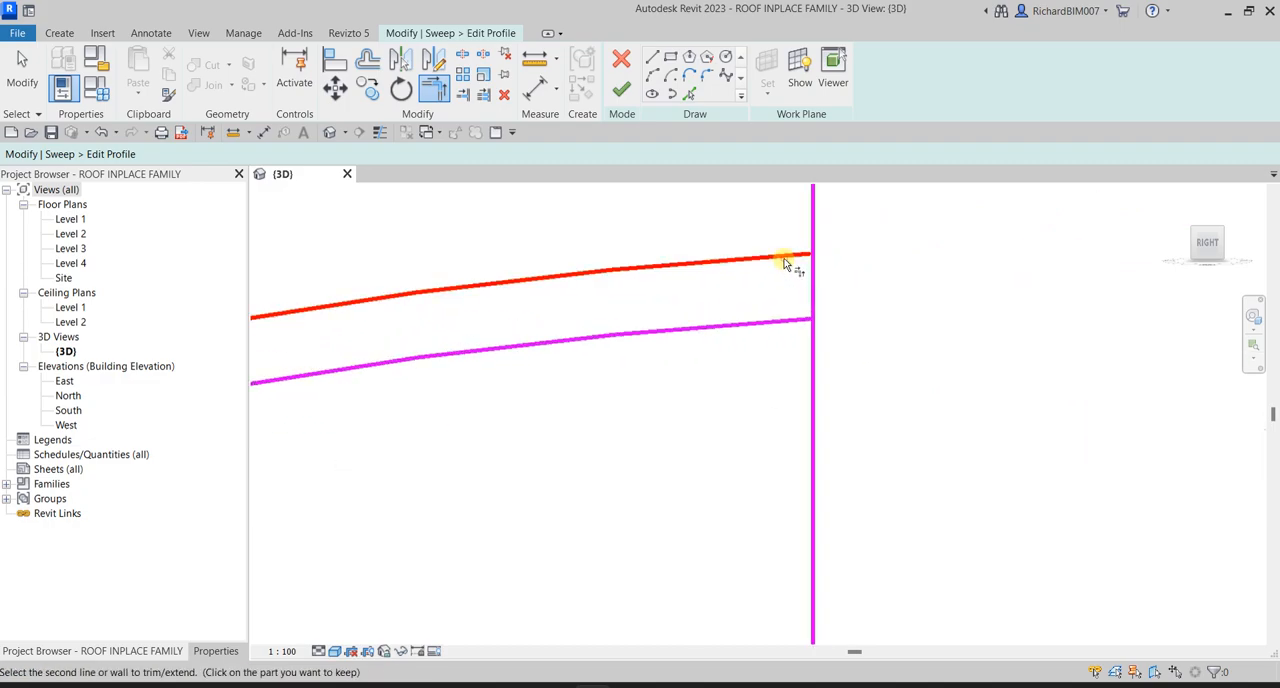
left_click(815, 287)
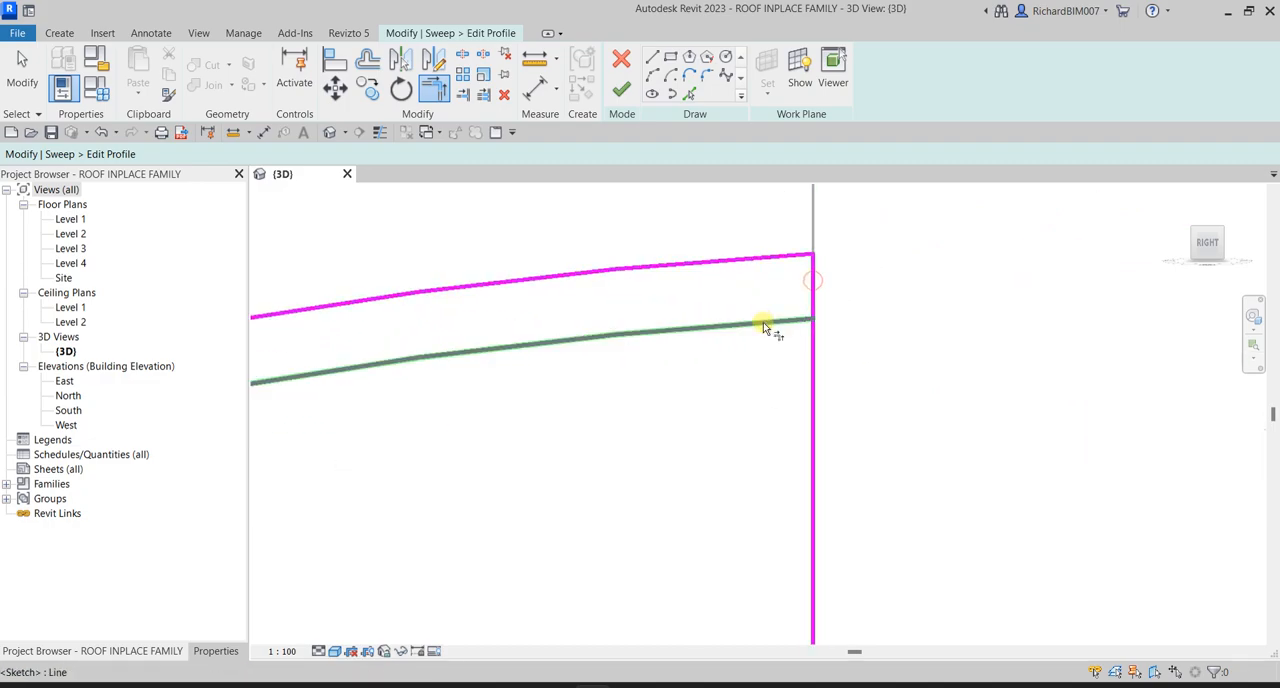
left_click(765, 328)
left_click(810, 285)
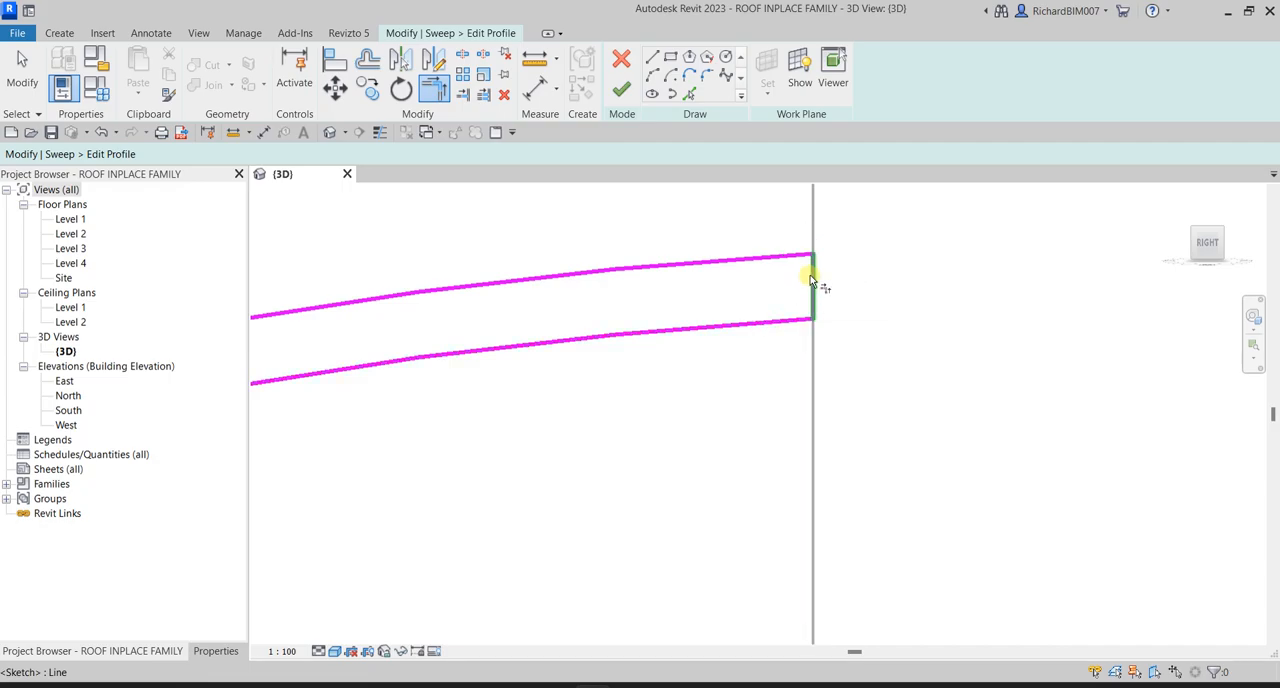
scroll(710, 380, "down", 3)
scroll(712, 380, "down", 4)
middle_click_drag(654, 426, 806, 387)
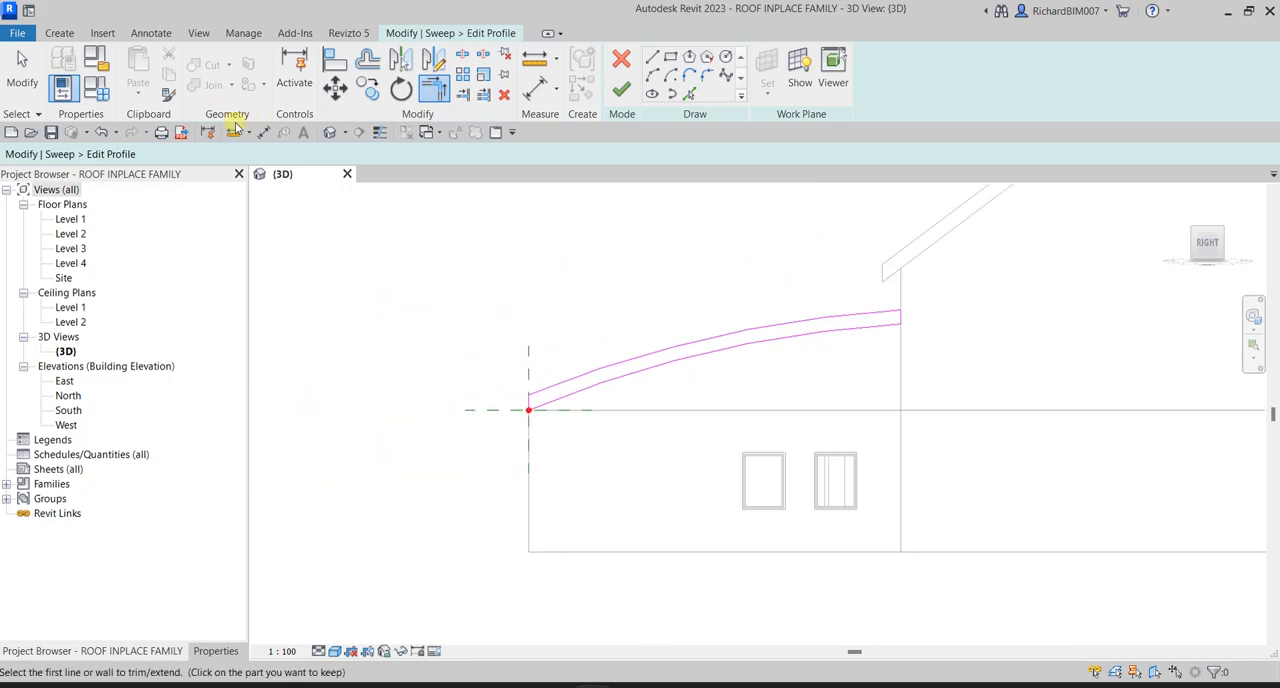
left_click(24, 80)
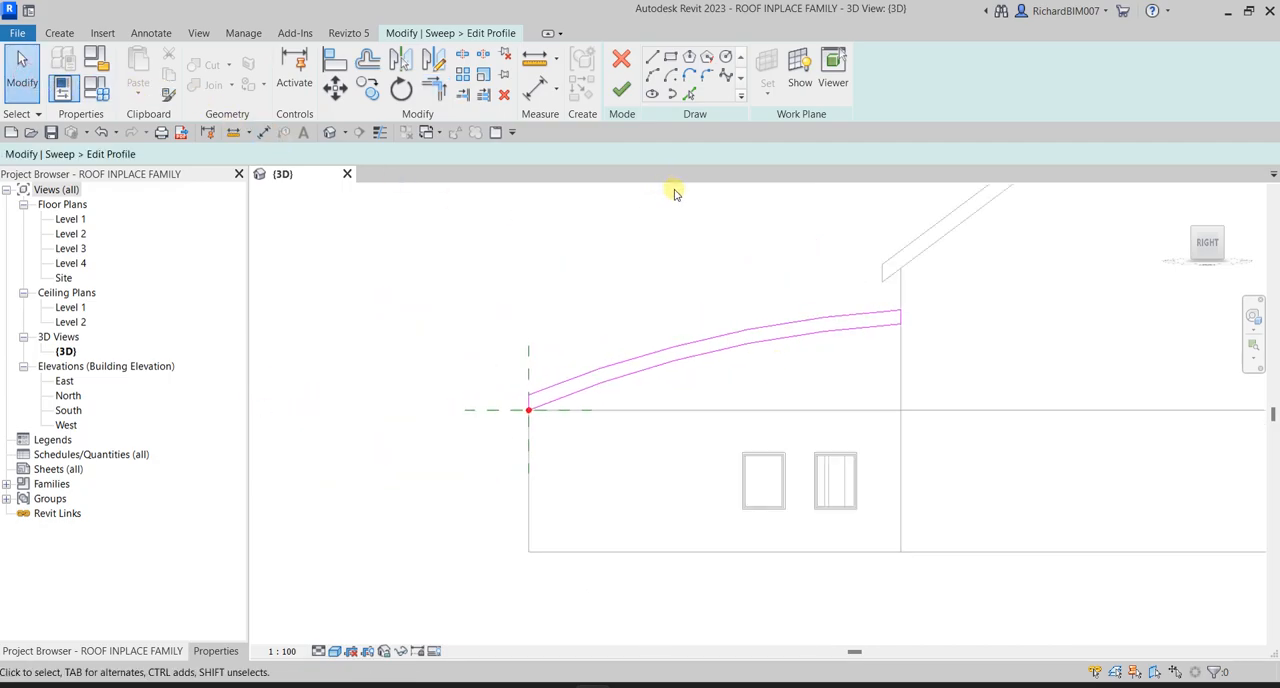
- Finish the closed arc profile sketch of the roof sweep
middle_click_drag(634, 302, 838, 441, "shift")
middle_click_drag(317, 289, 618, 380)
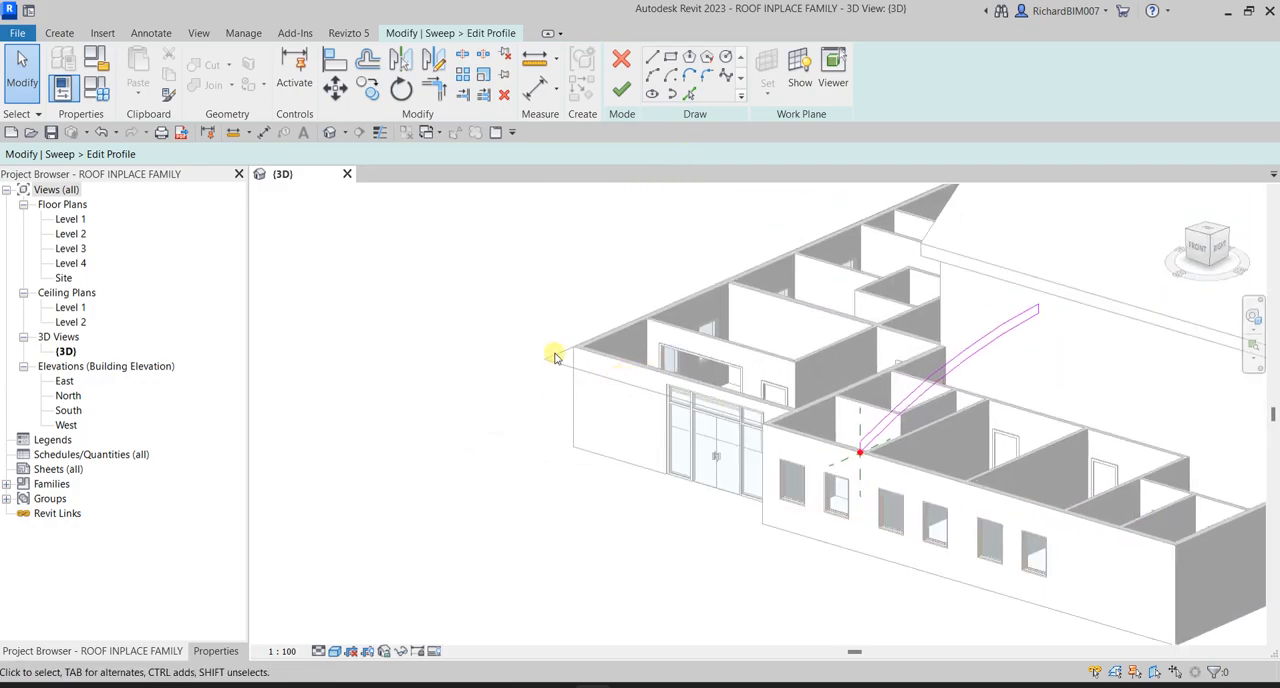
scroll(880, 434, "down", 2)
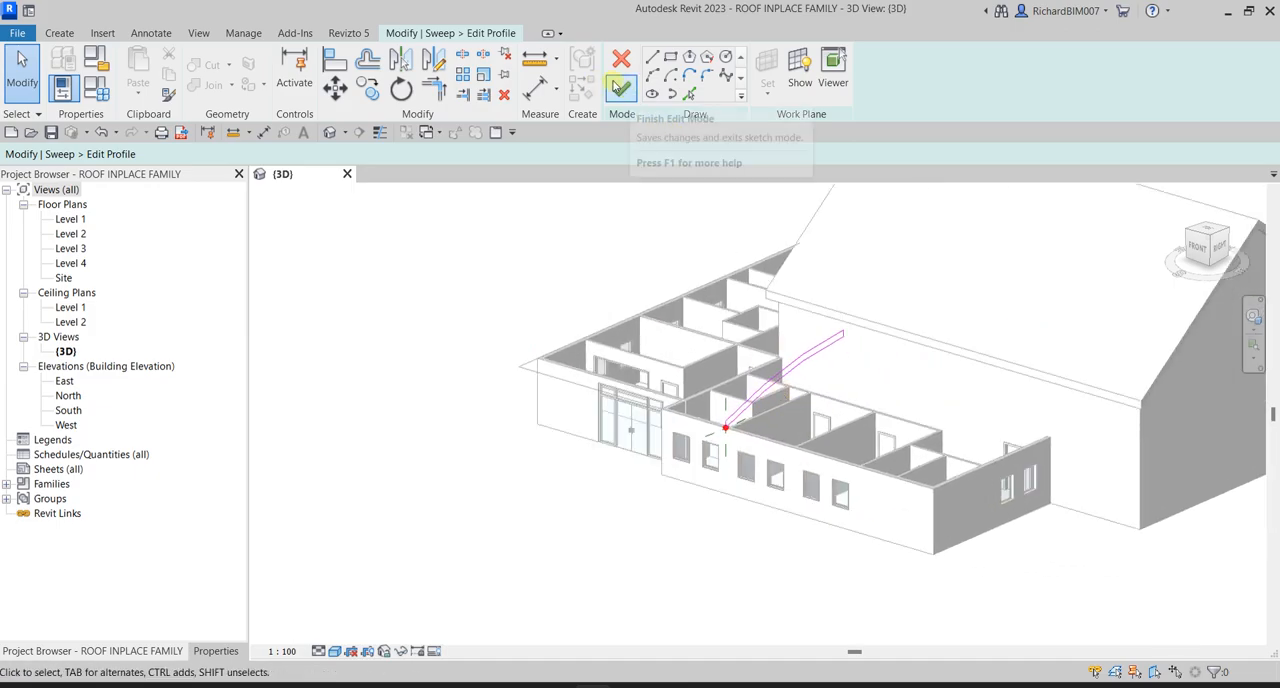
left_click(621, 89)
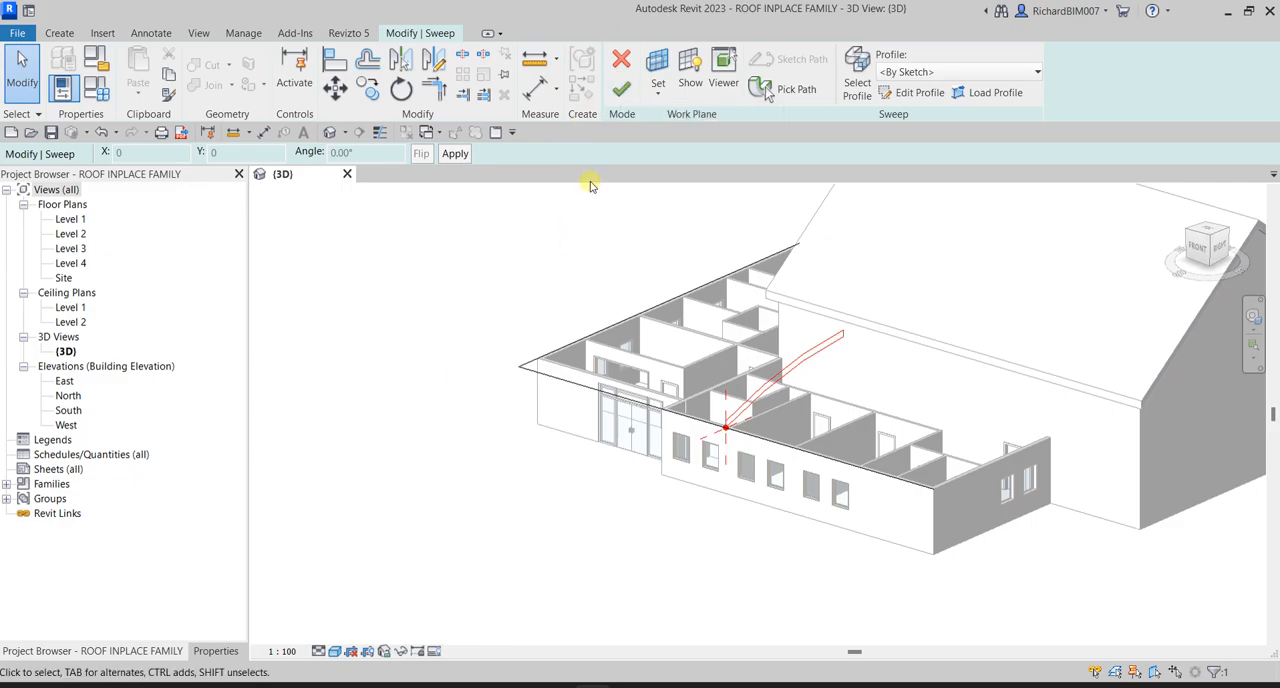
- Complete the sweep along the wall edges and finish the in-place roof model
left_click(621, 88)
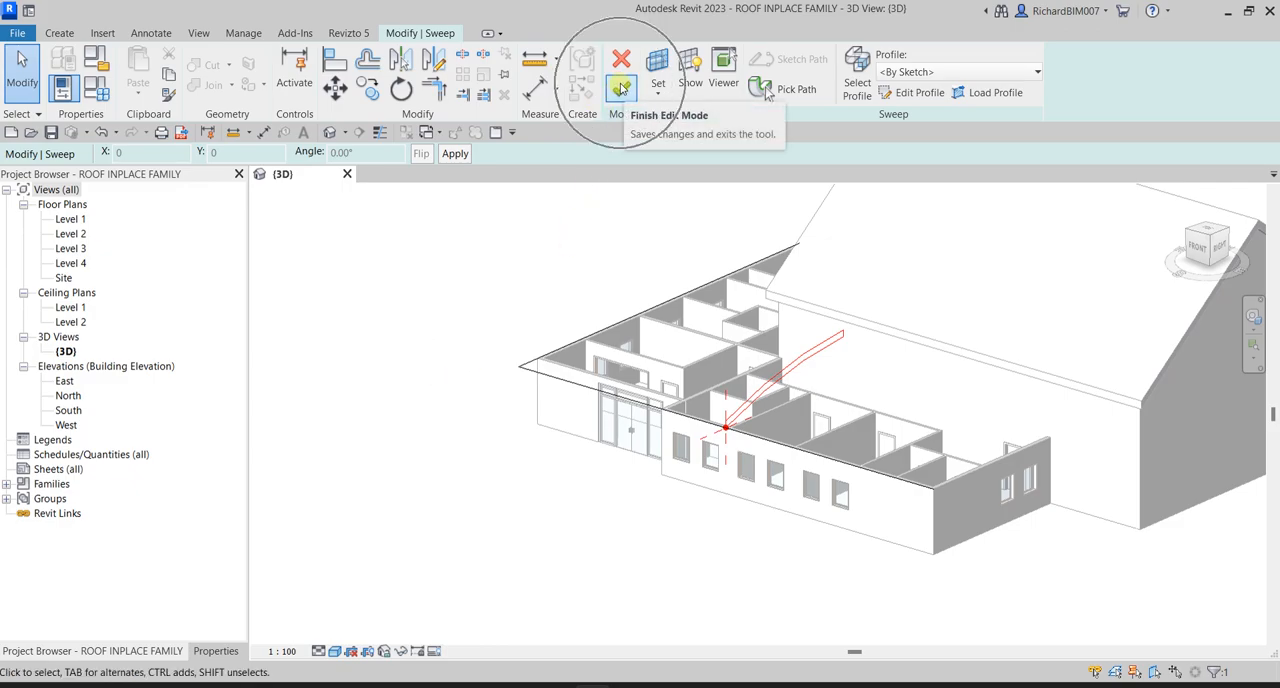
left_click(621, 88)
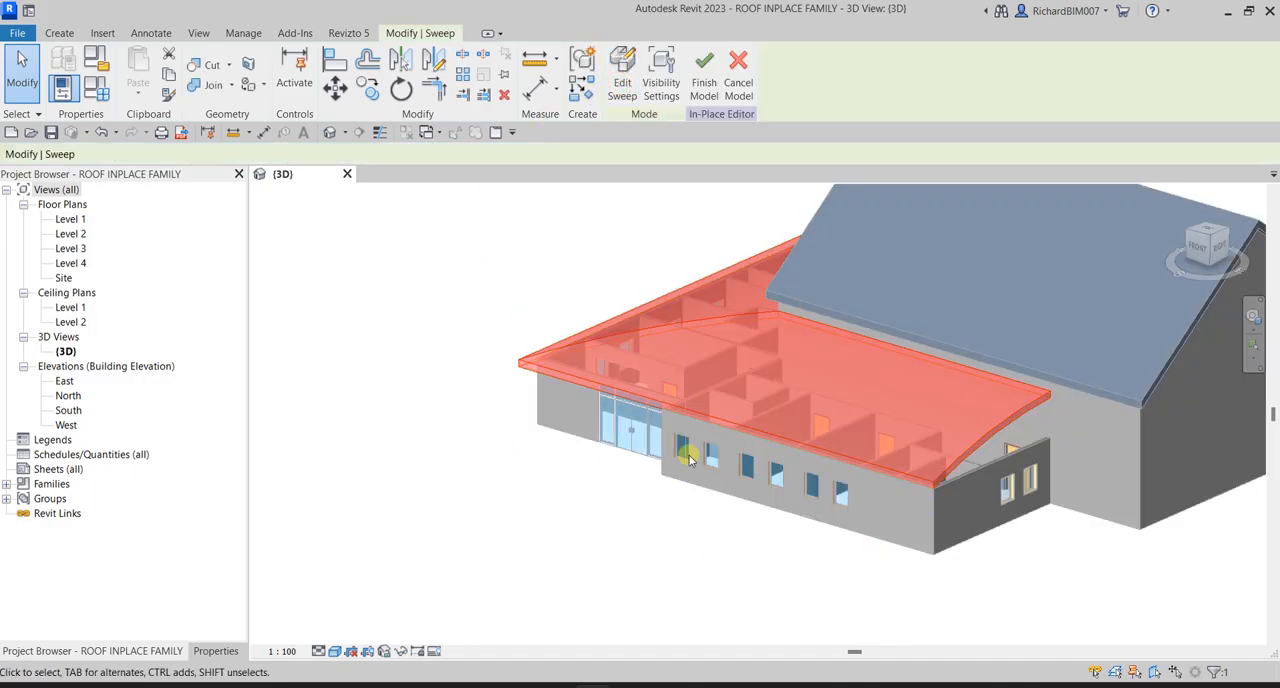
mouse_move(570, 428)
middle_mouse_down("shift")
mouse_move(914, 443)
mouse_move(960, 331)
mouse_move(562, 405)
middle_mouse_up("shift")
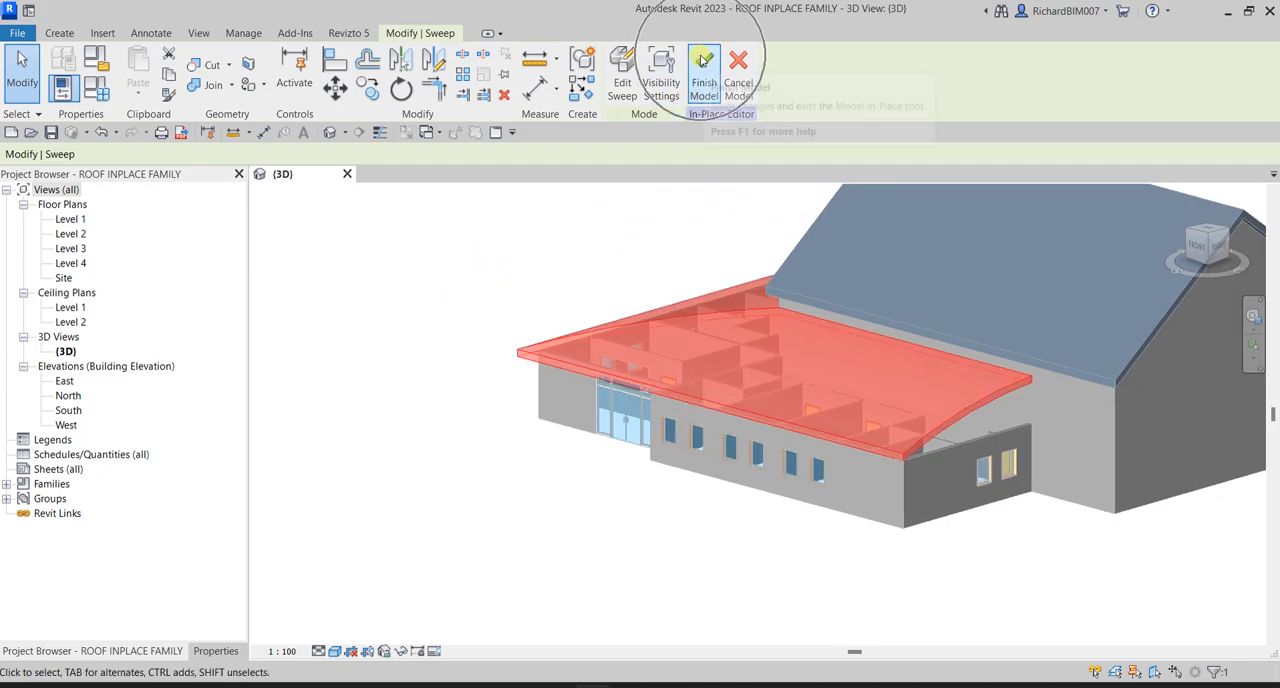
left_click(703, 68)
- Attach the top of the low wing's two-window end wall on the right side of the building to the vaulted roof
middle_click_drag(363, 494, 506, 506, "shift")
scroll(806, 564, "up", 2)
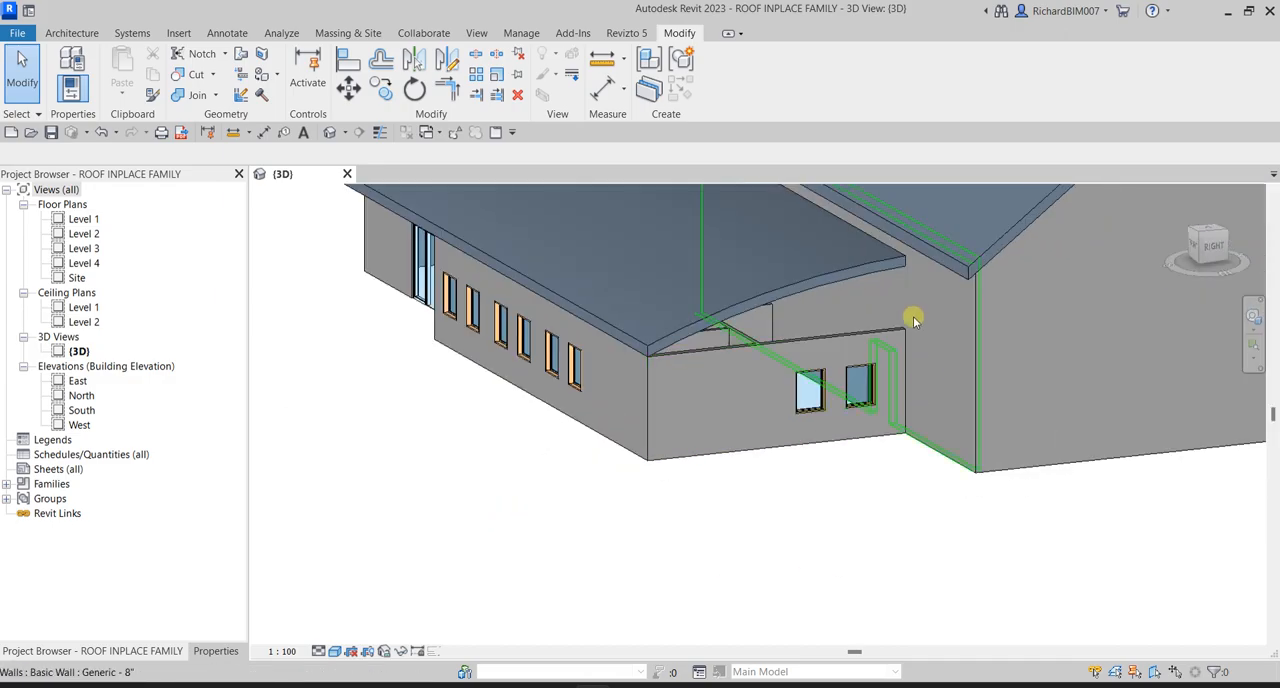
left_click(819, 336)
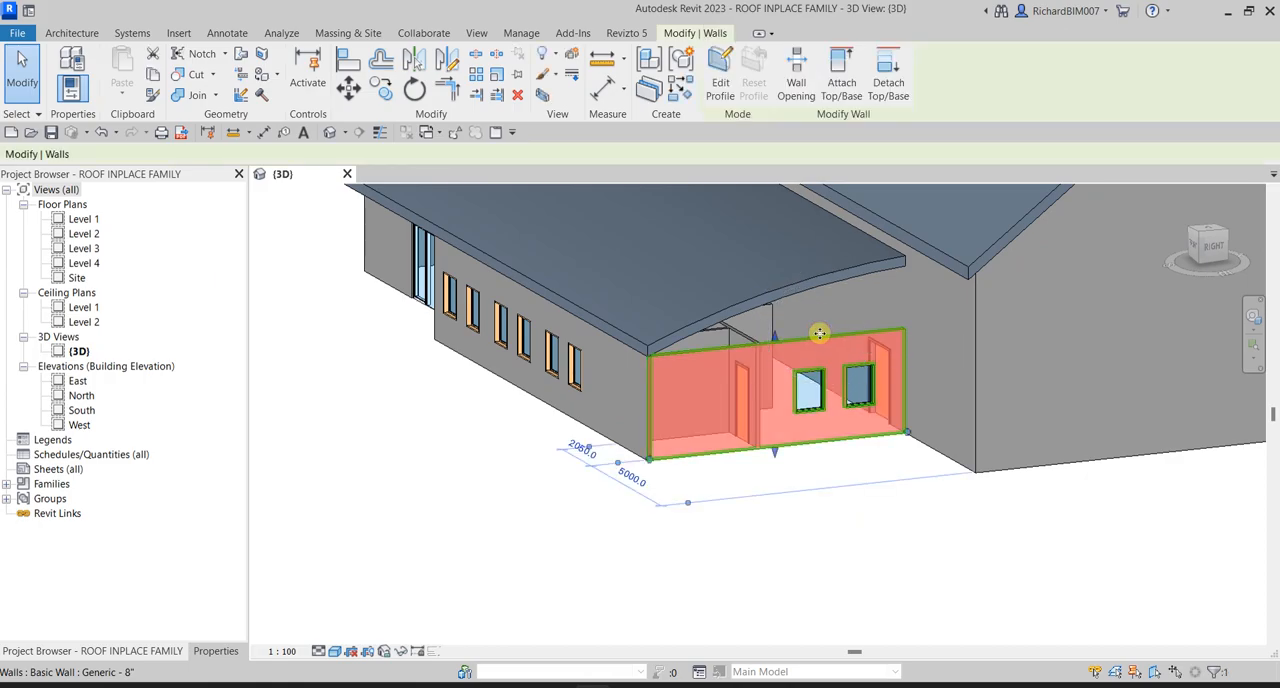
left_click(841, 92)
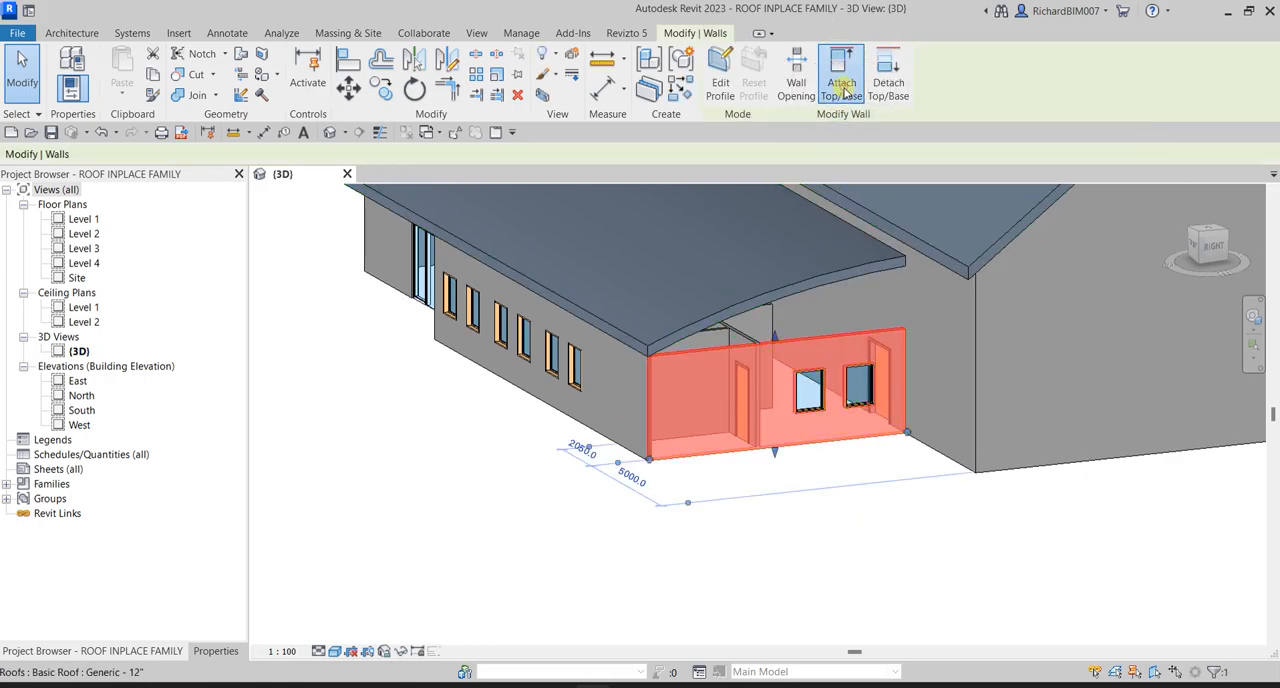
left_click(836, 278)
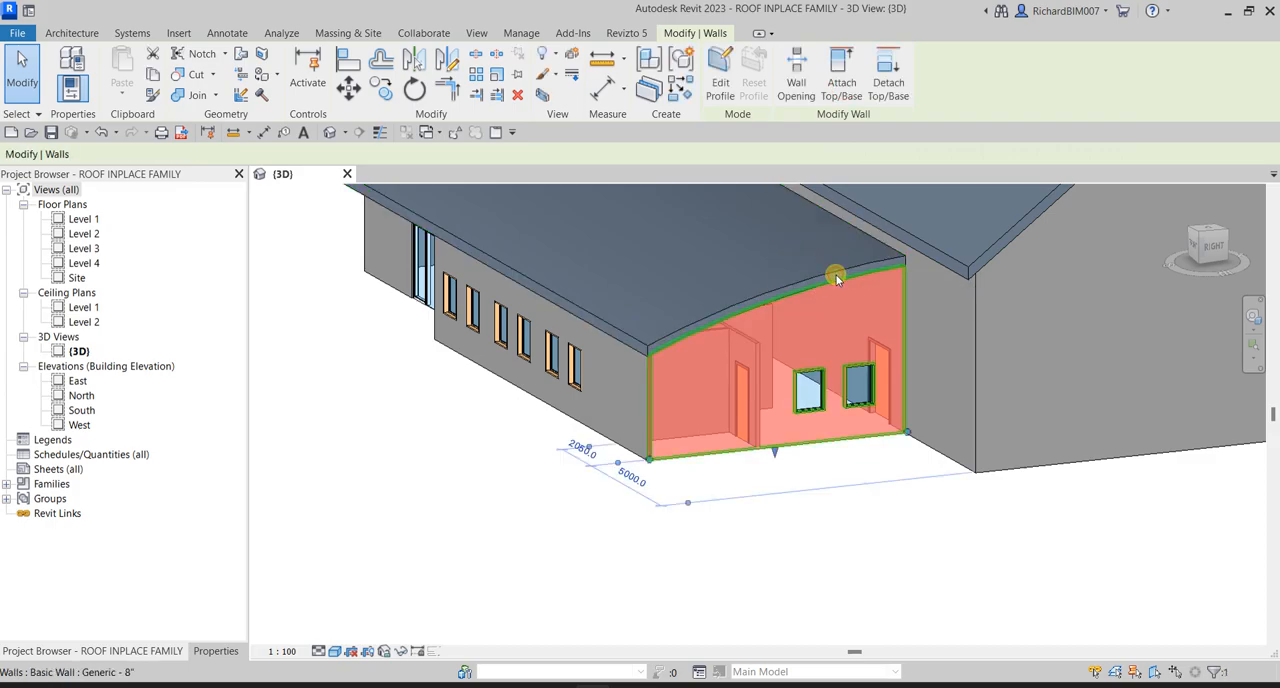
left_click(843, 530)
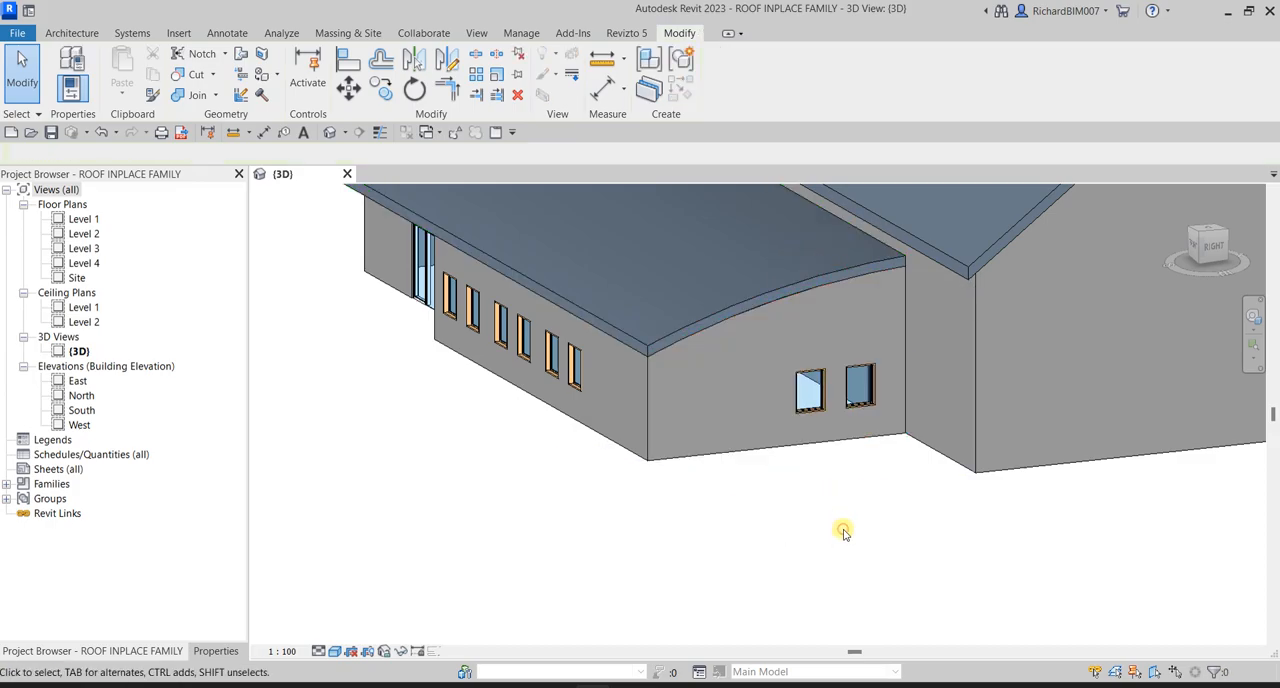
- Attach the top of the low wing's two-window end wall at the back of the building to the vaulted roof
scroll(843, 530, "down", 2)
middle_click_drag(641, 482, 1160, 494, "shift")
scroll(780, 380, "up", 4)
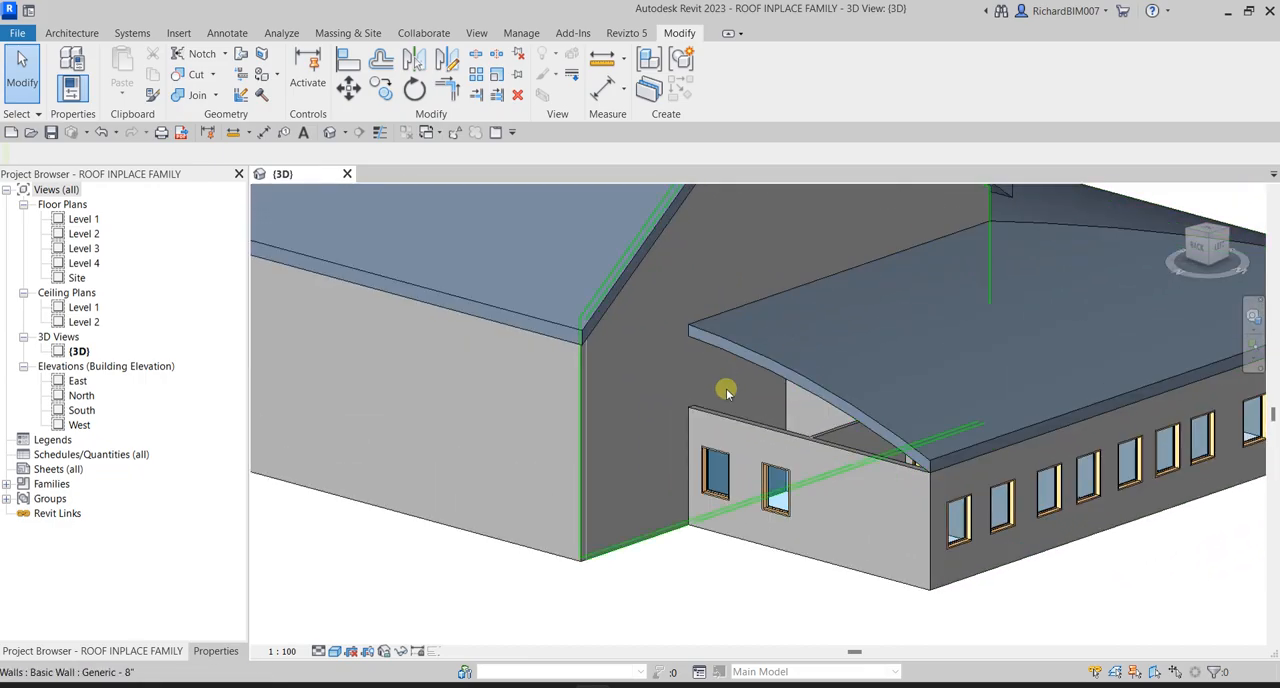
left_click(733, 426)
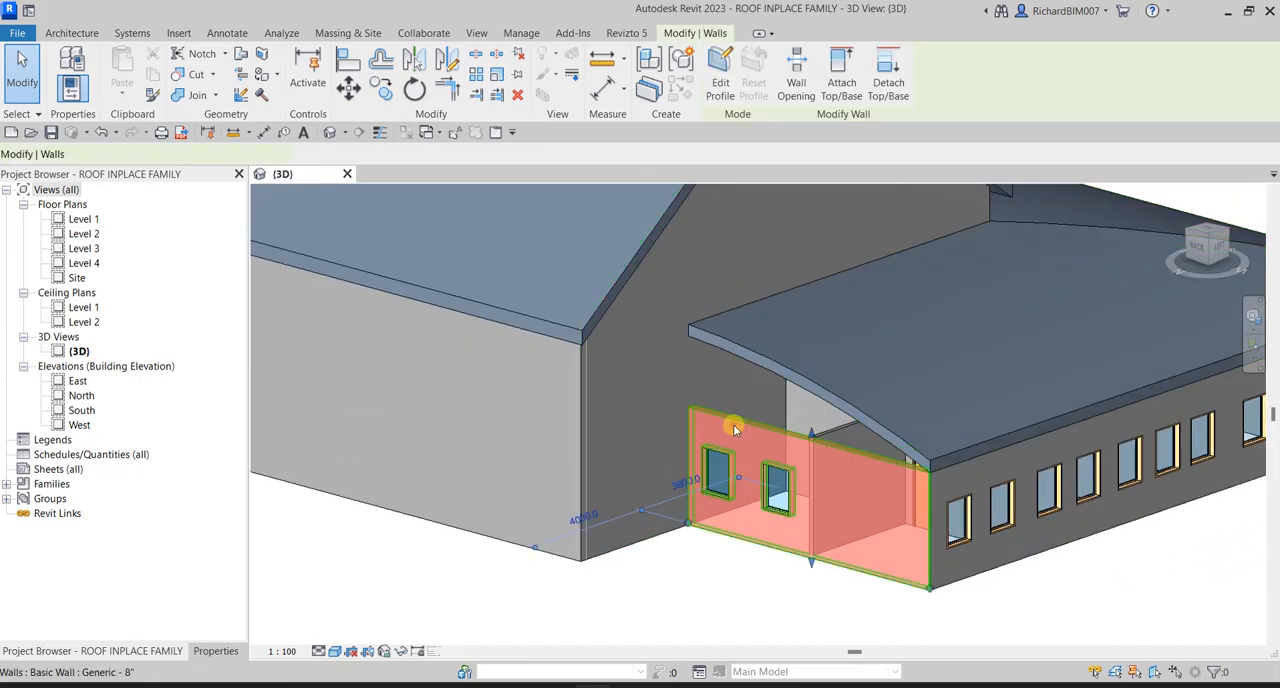
left_click(840, 88)
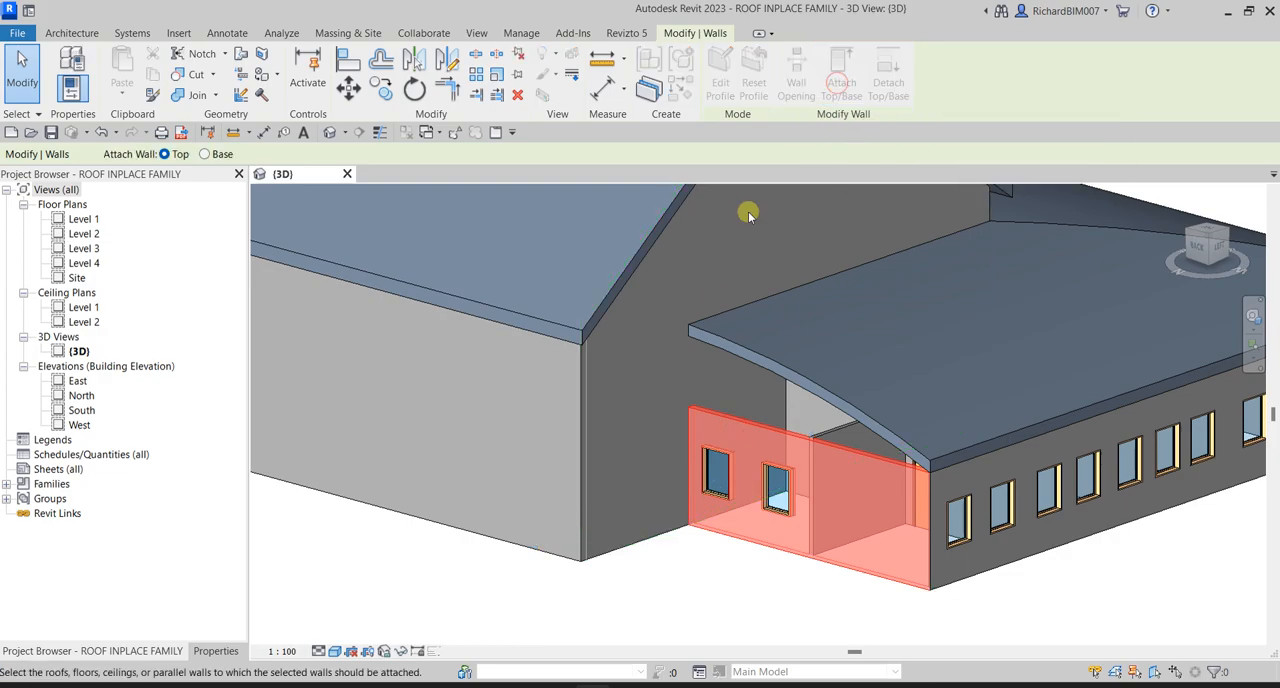
left_click(735, 348)
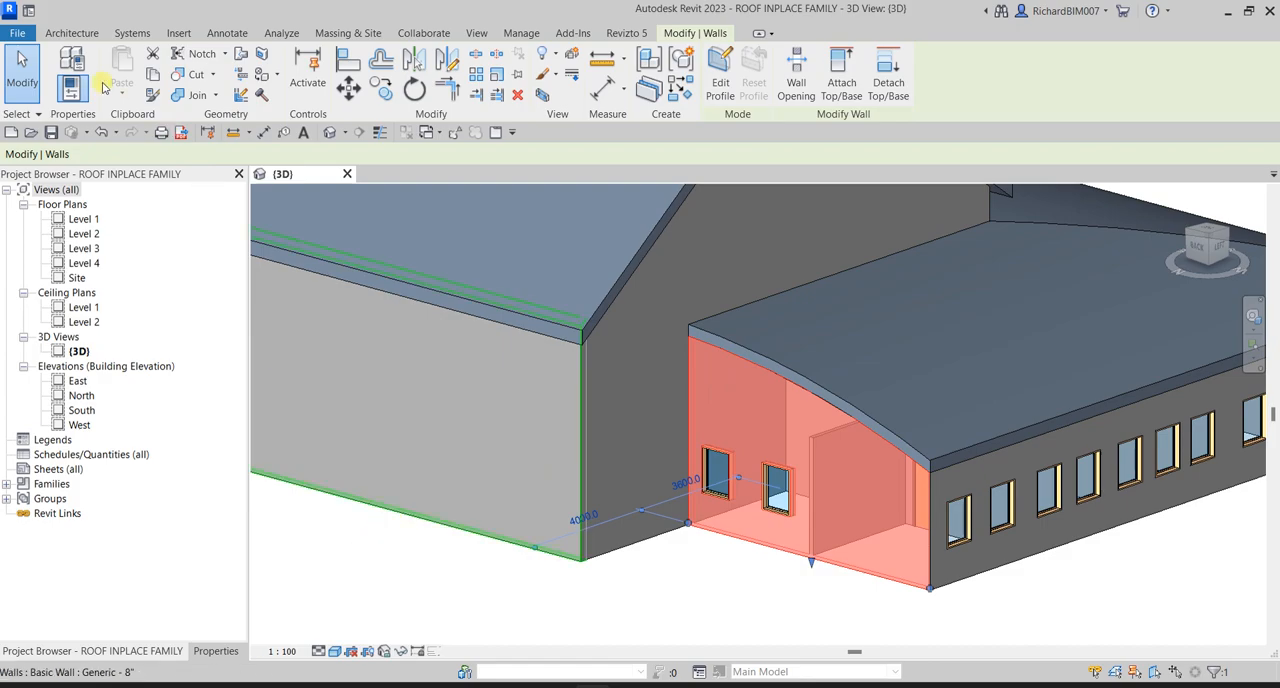
left_click(22, 70)
- Review the finished vaulted roof over the L-shaped wing from the front-left isometric view
middle_click_drag(800, 300, 737, 433, "shift")
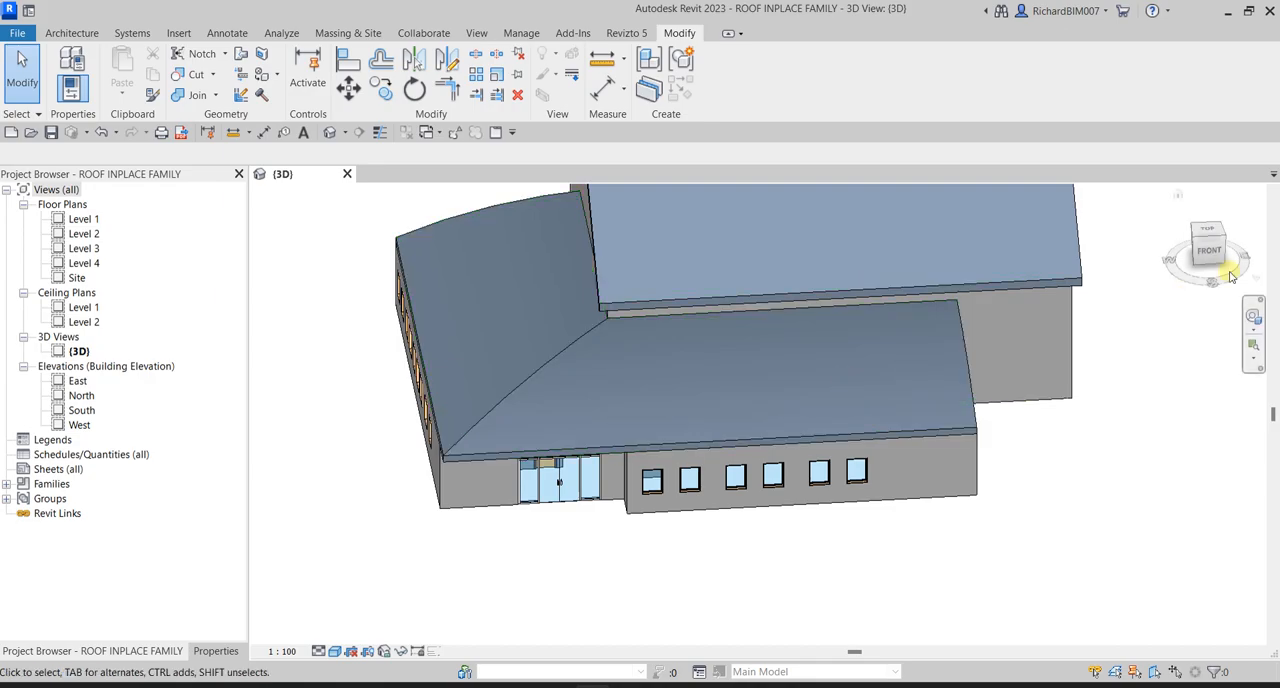
left_click(1197, 239)
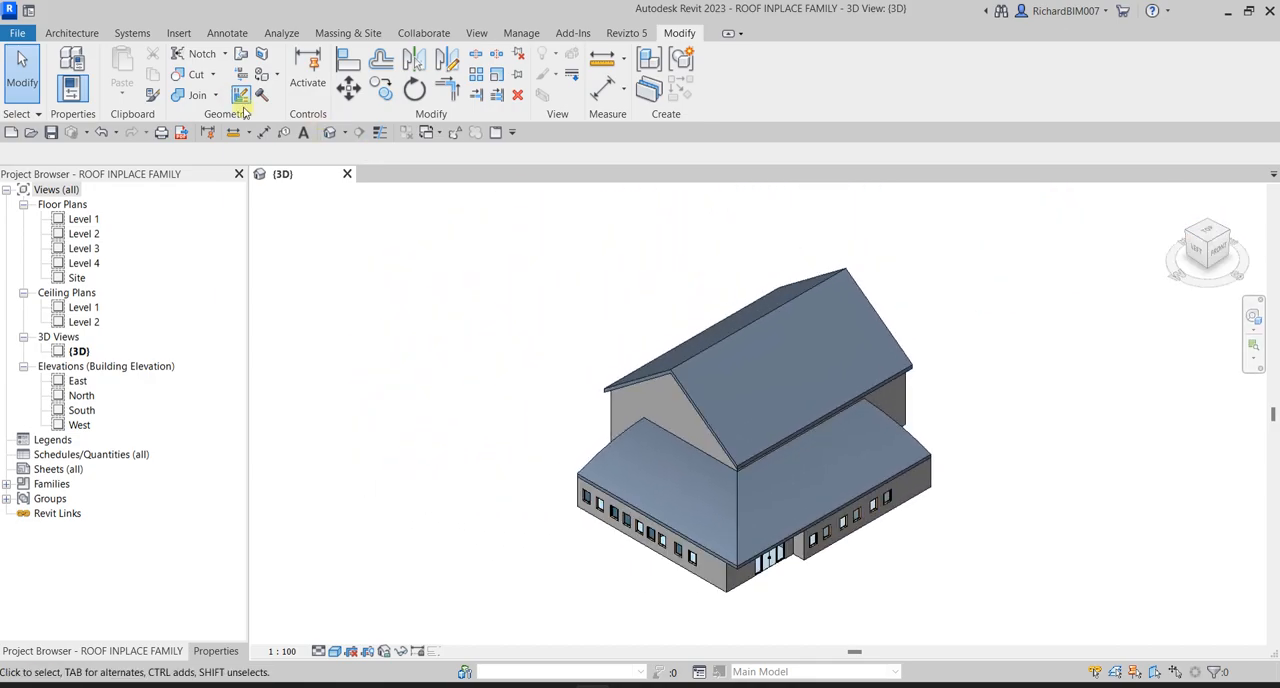
left_click(80, 33)
left_click(190, 96)
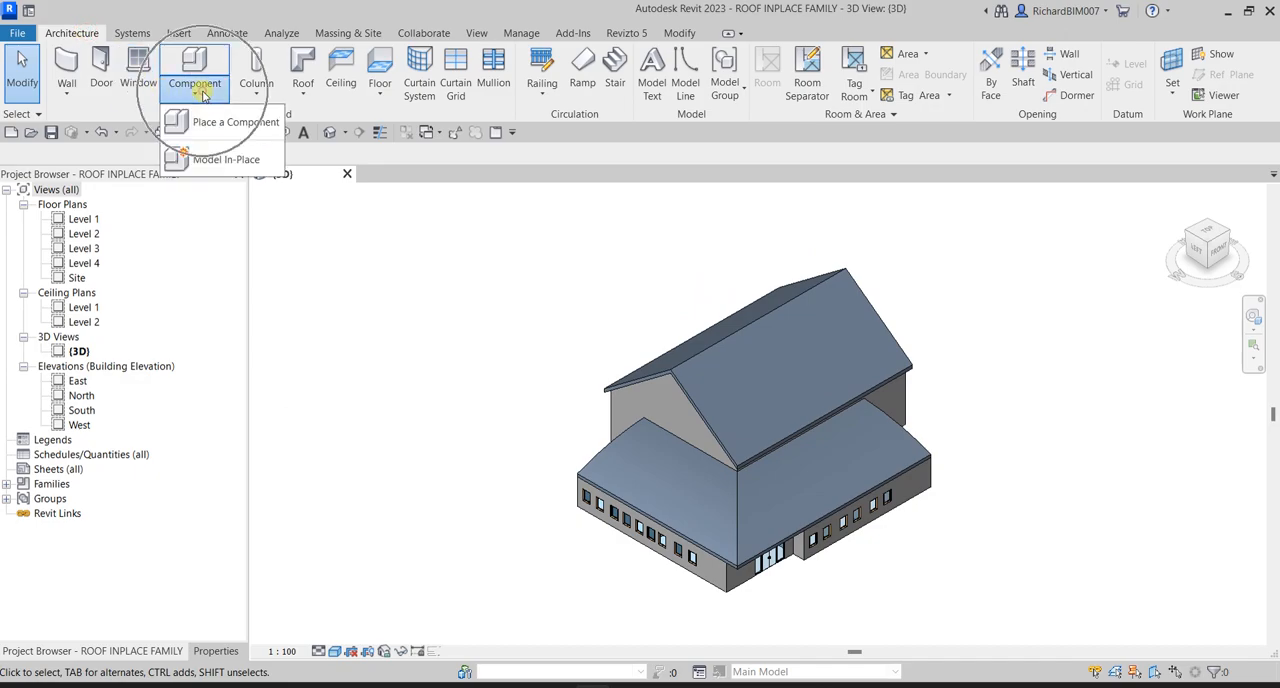
left_click(229, 160)
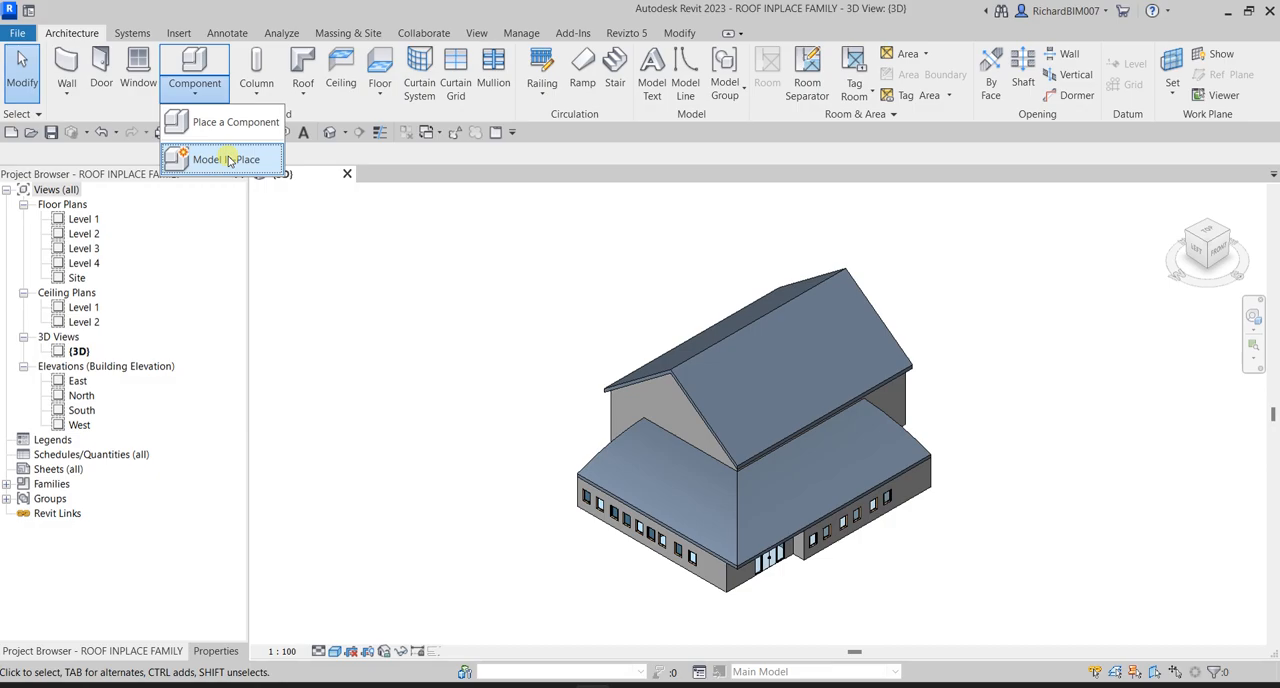
left_click(497, 351)
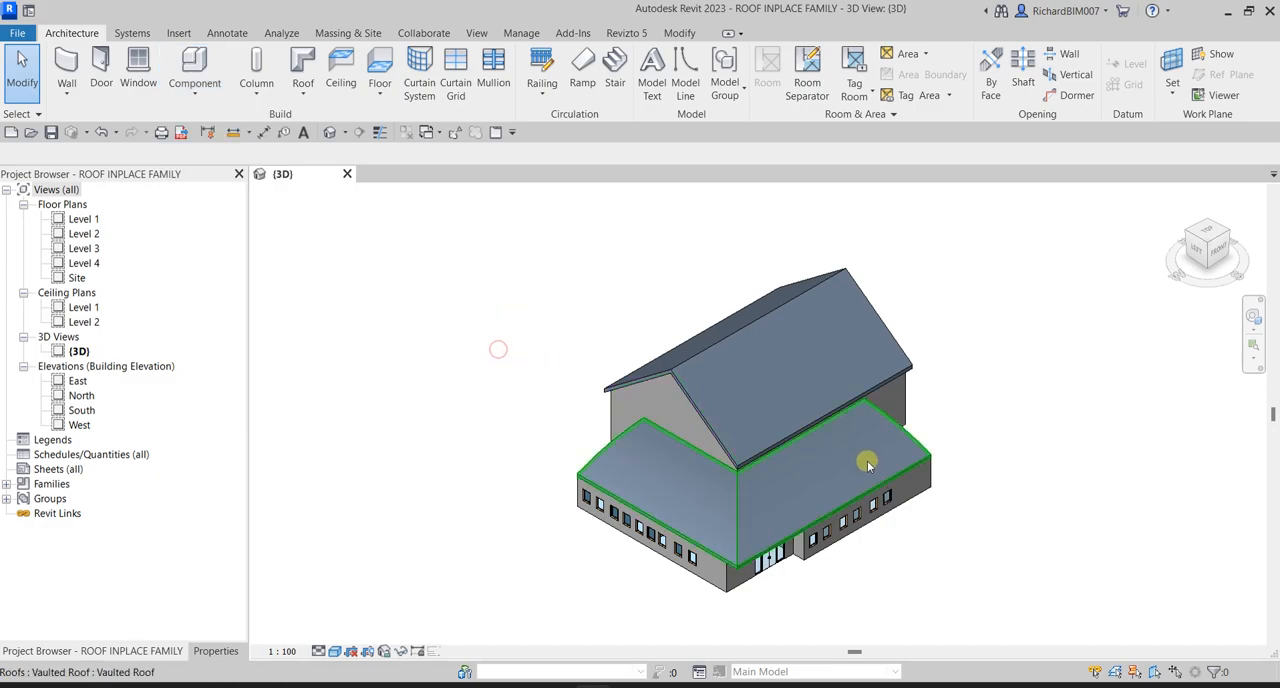
scroll(880, 445, "up", 2)
middle_click_drag(894, 437, 920, 420)
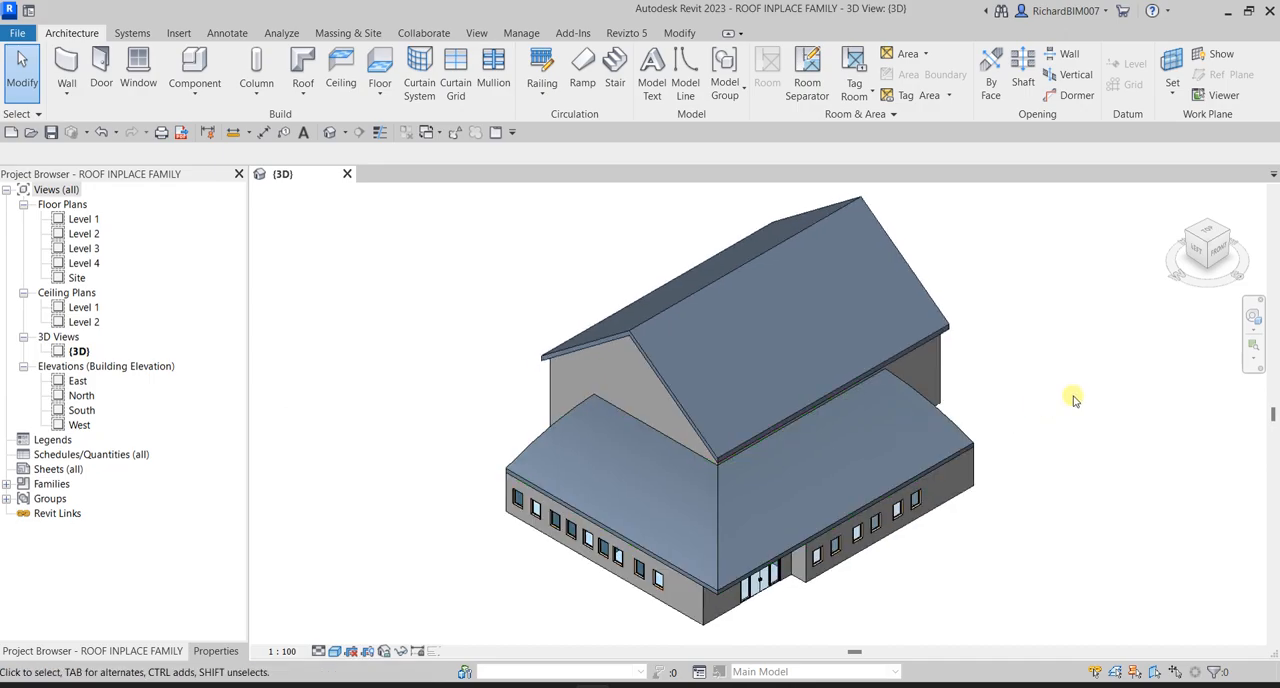